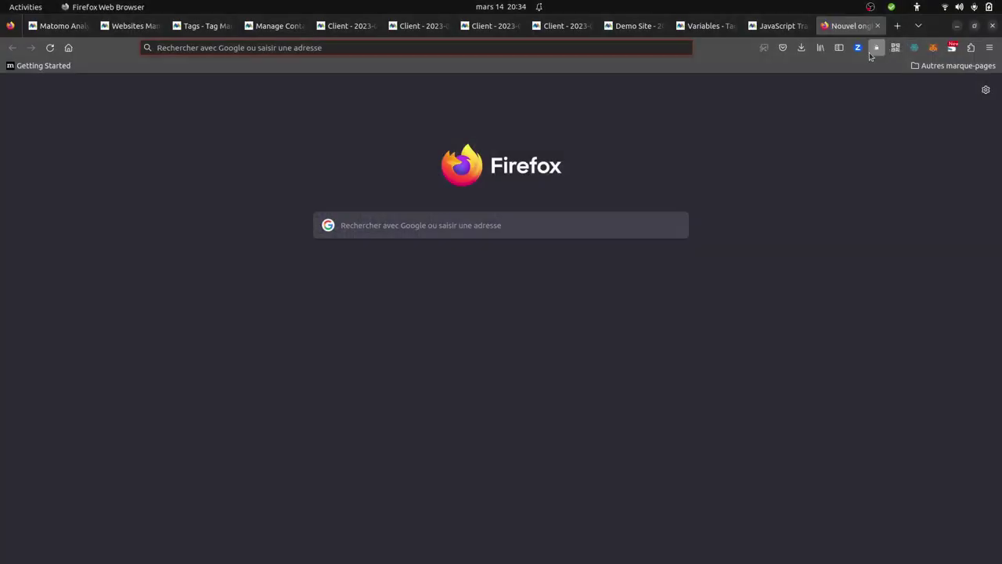
- Review the trackSiteSearch code sample in the developer guide's Internal search tracking section, focusing on the results-count parameter and its comment
left_click(770, 29)
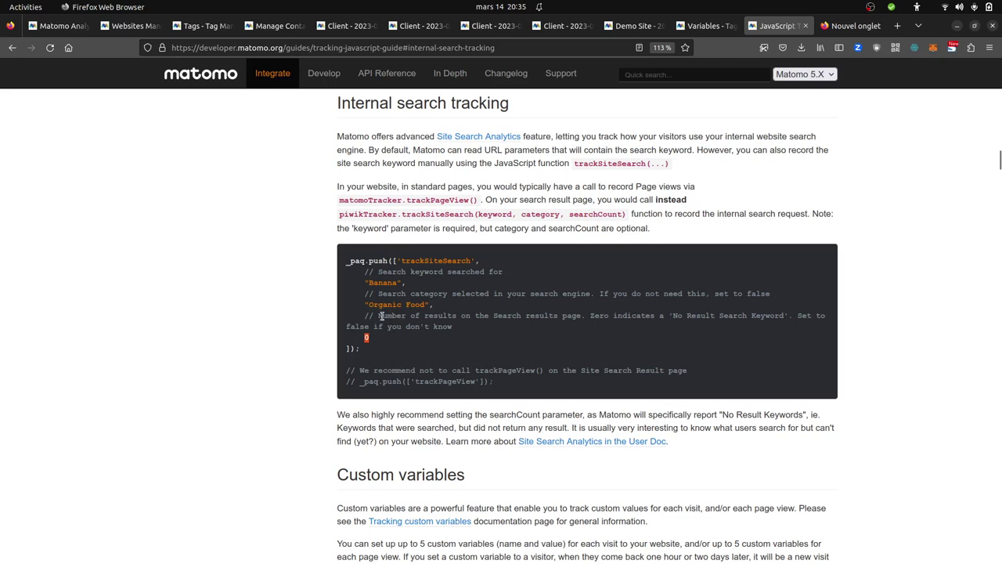
left_click(386, 320)
left_click_drag(363, 336, 371, 341)
left_click_drag(591, 317, 707, 331)
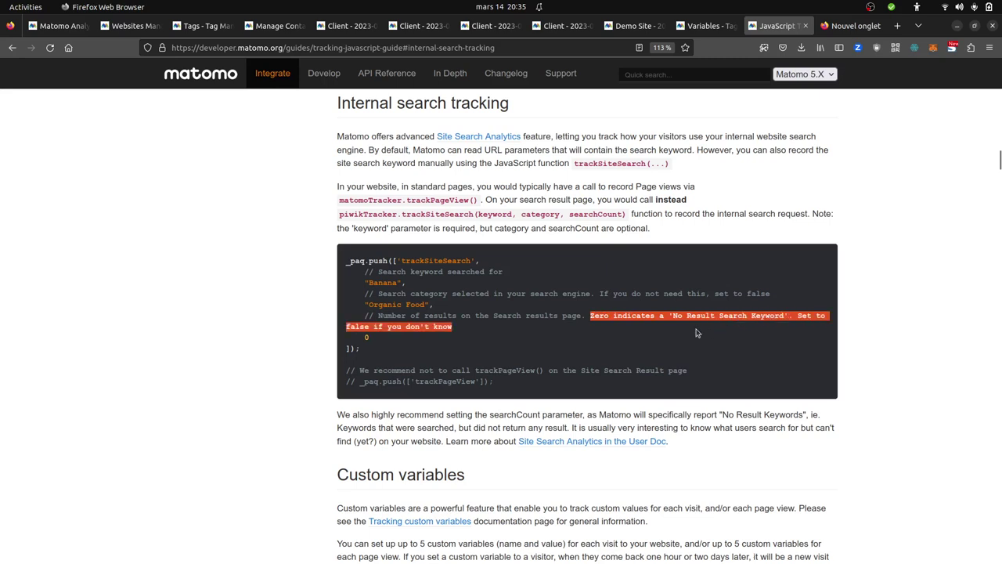
left_click(696, 333)
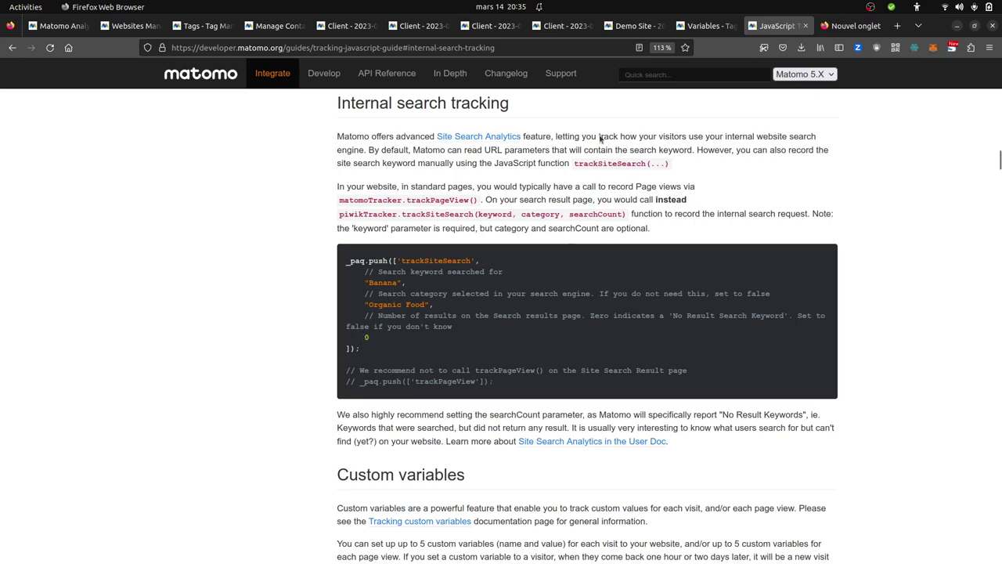
- Examine the demo site's Site Search report, comparing Site Search Keywords with Search Keywords with No Results
left_click(632, 26)
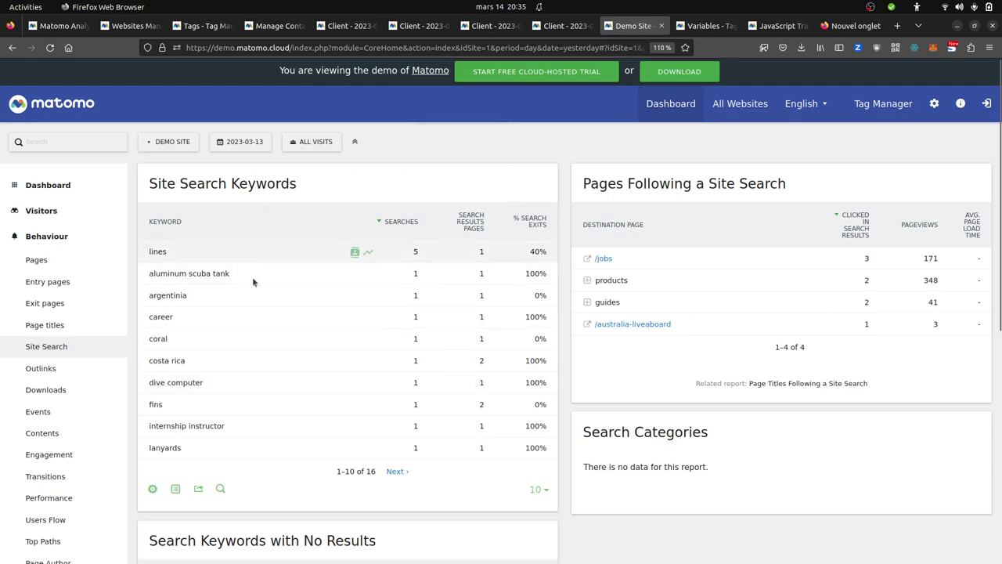
scroll(381, 304, "down", 4)
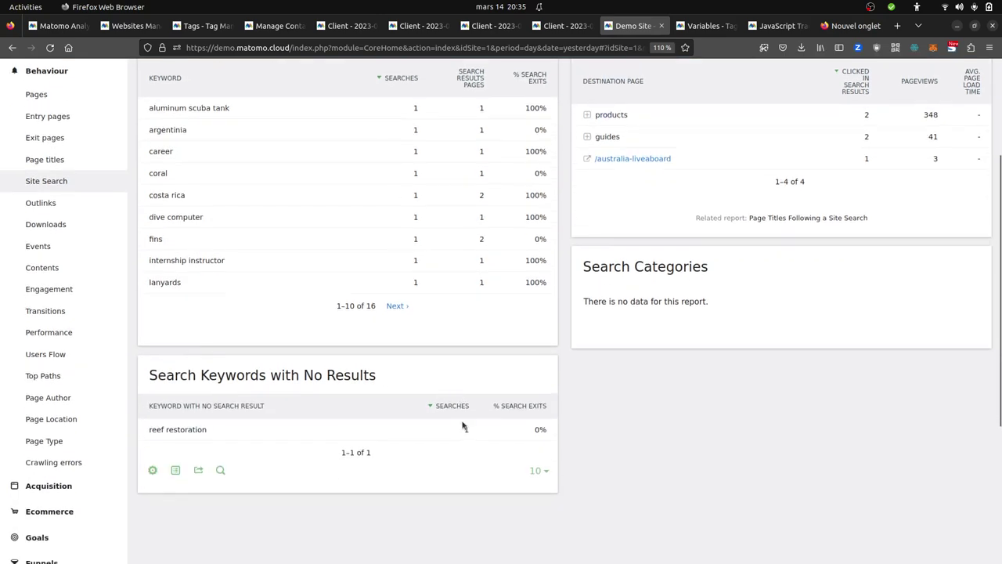
scroll(463, 422, "up", 4)
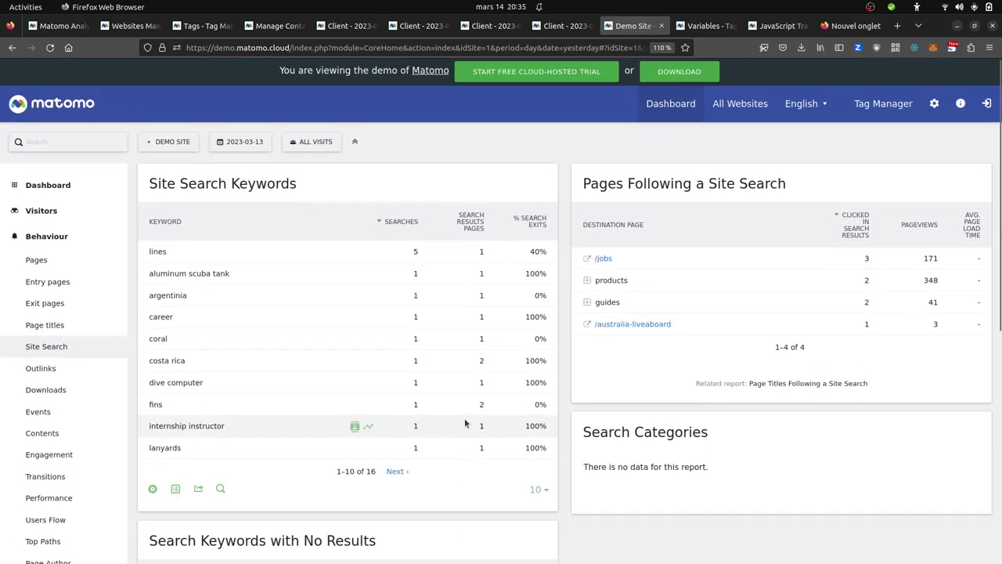
scroll(465, 422, "down", 3)
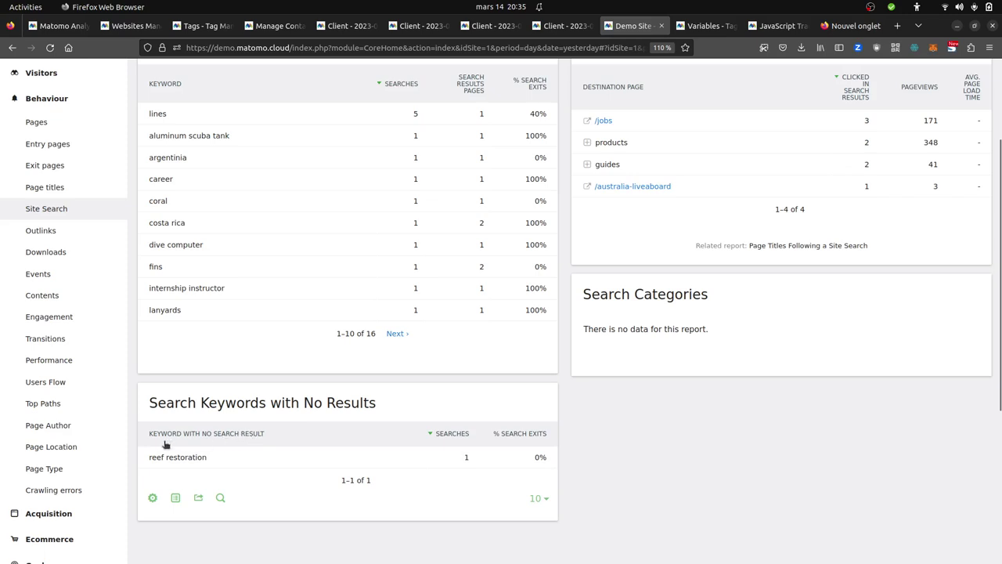
scroll(250, 454, "up", 2)
scroll(252, 458, "up", 1)
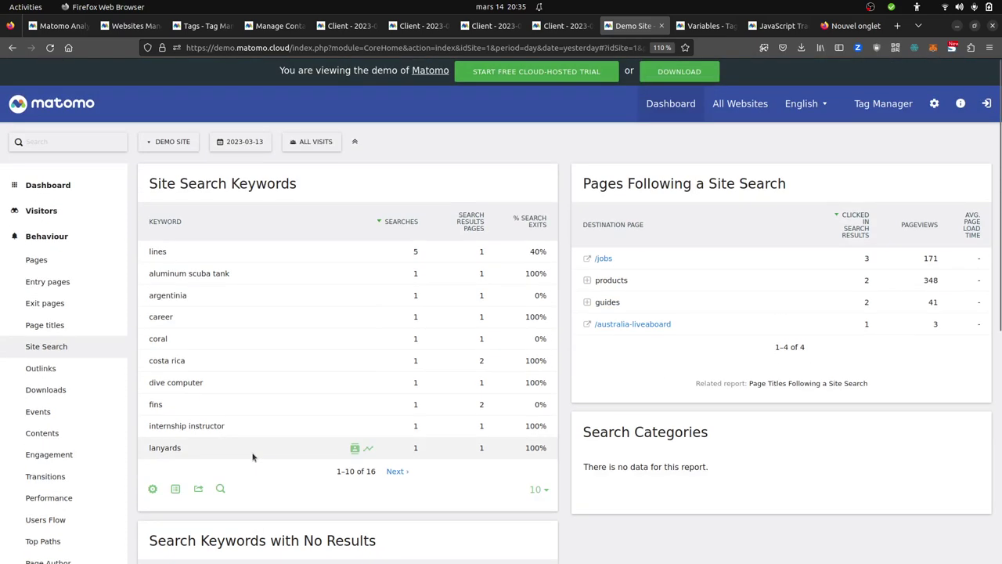
- Switch to the Client site's Matomo administration and open its Custom Dimensions under Measurables
left_click(280, 28)
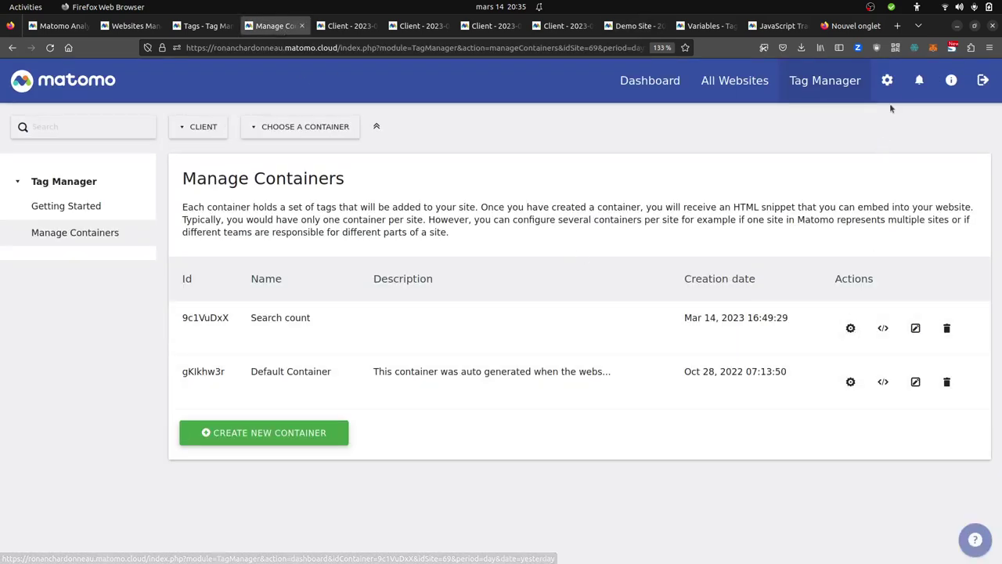
left_click(889, 88)
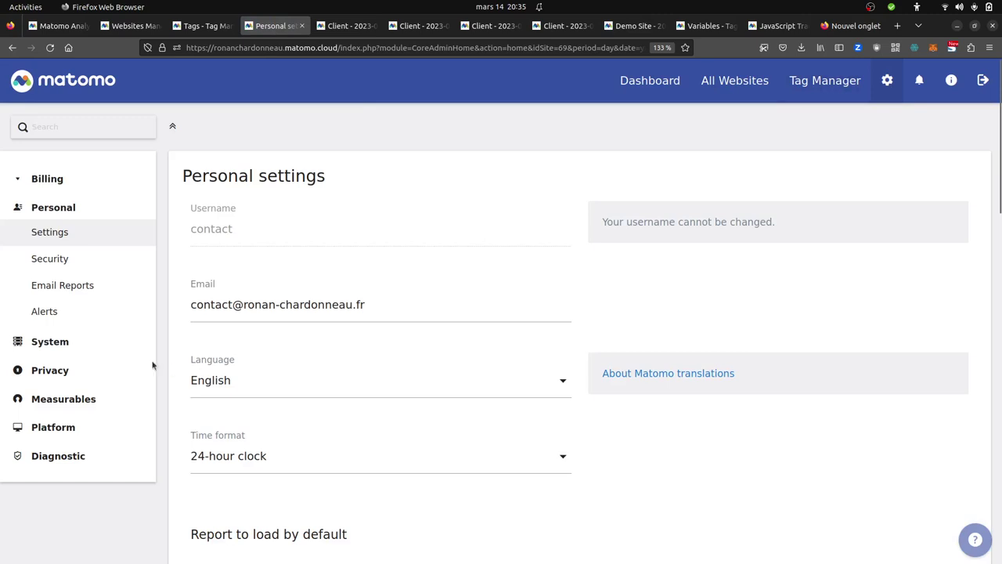
left_click(65, 401)
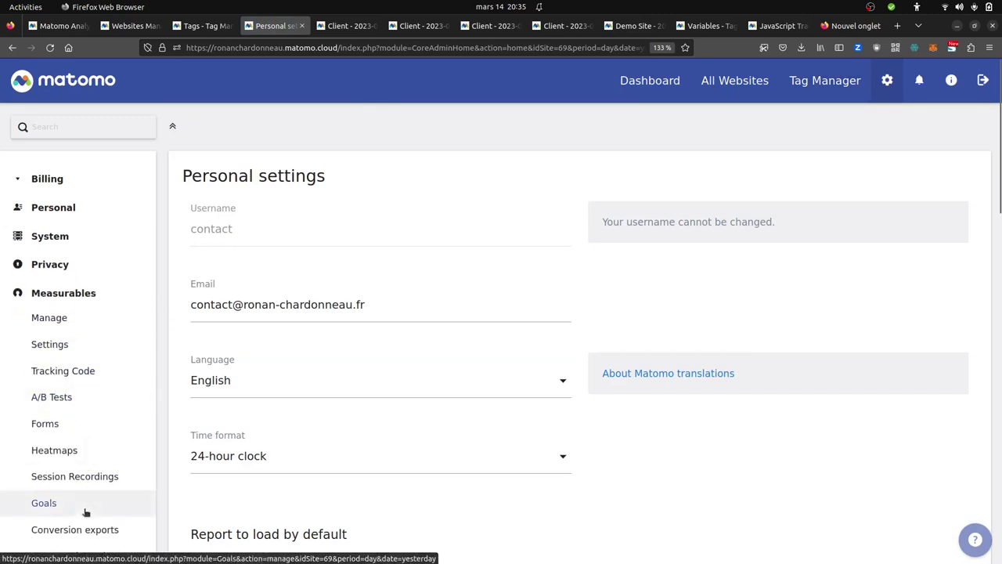
scroll(87, 486, "down", 2)
left_click(65, 400)
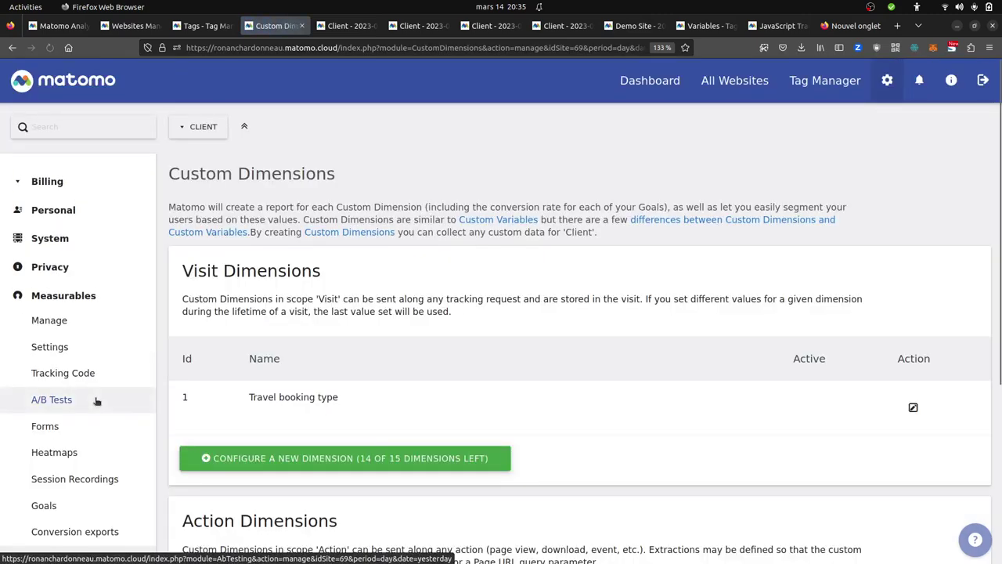
- Open the configuration of the "Search results count" action dimension and review its settings
scroll(394, 430, "down", 3)
scroll(394, 430, "down", 1)
left_click_drag(248, 393, 370, 400)
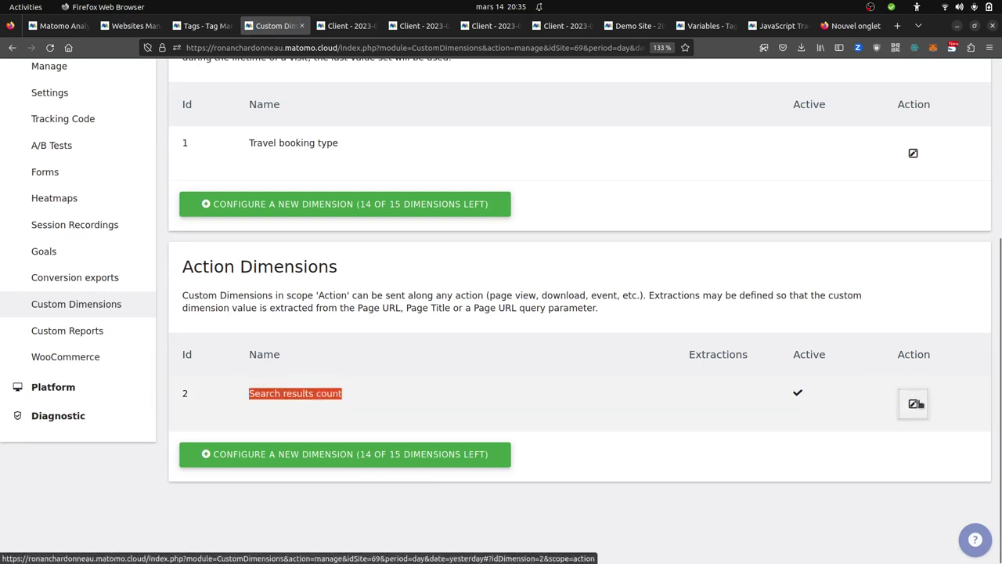
left_click(912, 403)
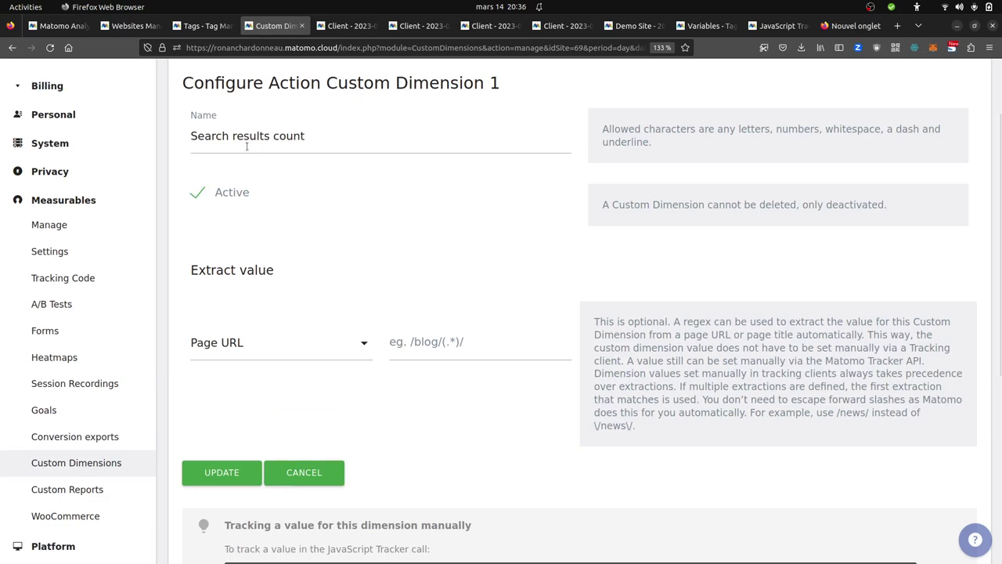
scroll(265, 170, "up", 2)
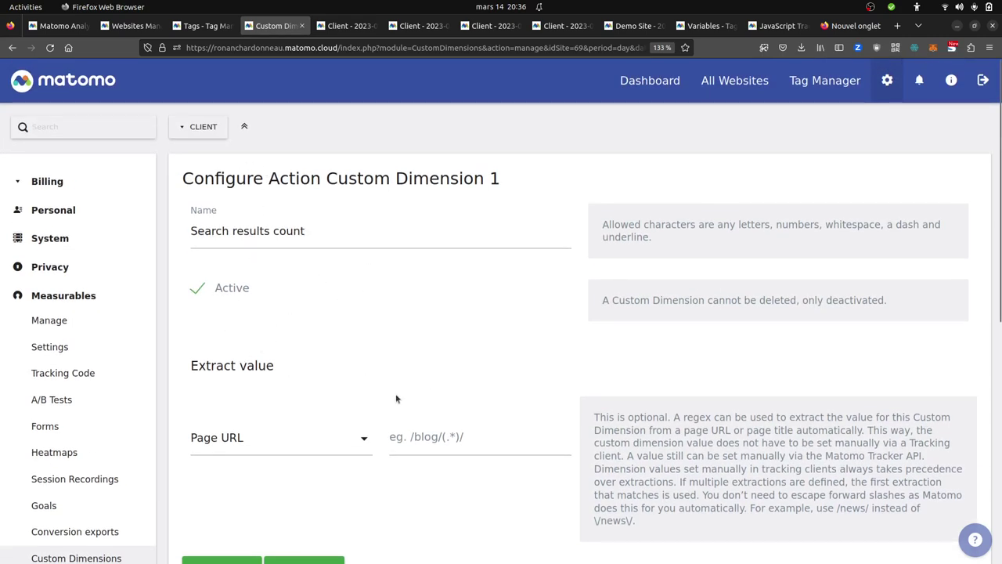
- Open the "Search count" container in Tag Manager and display its list of tags
left_click(817, 83)
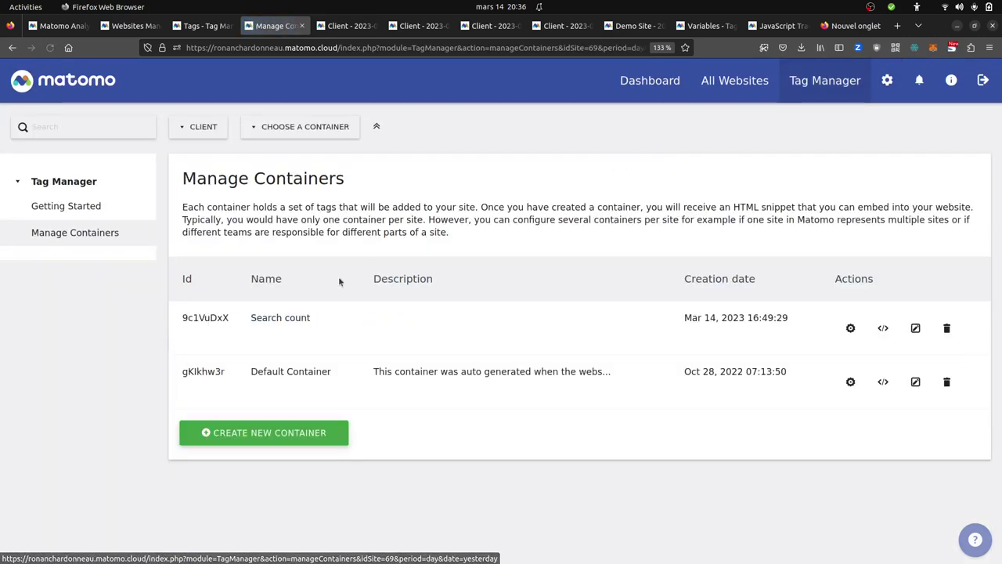
left_click(850, 328)
scroll(364, 324, "down", 3)
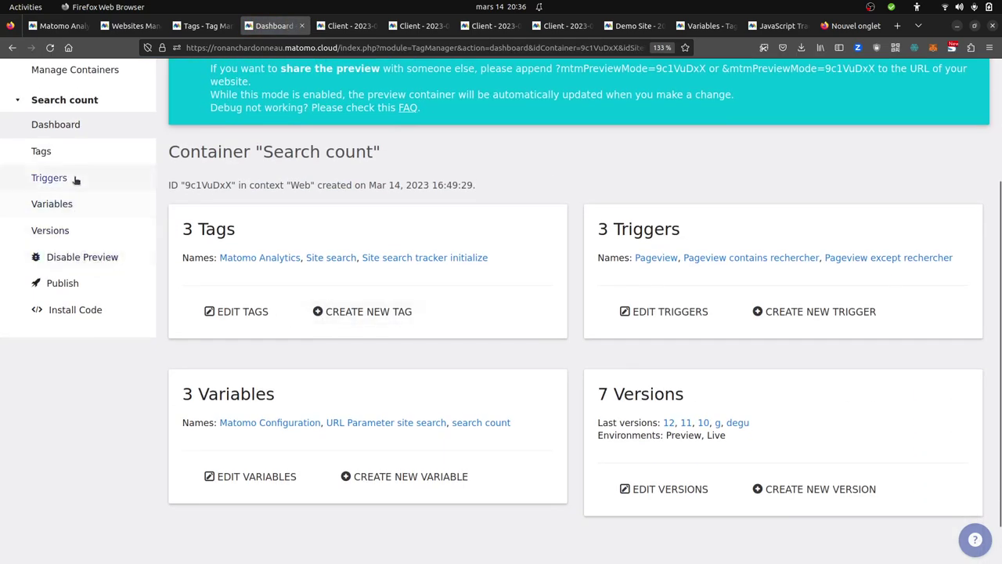
left_click(40, 151)
scroll(274, 454, "down", 3)
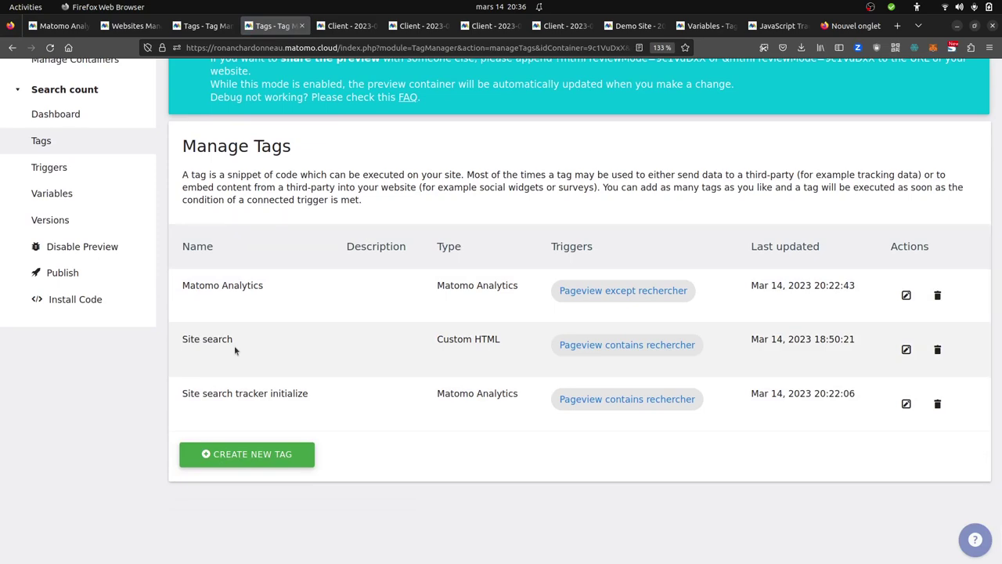
- Open the "Site search" Custom HTML tag and examine its script, position and trigger settings
left_click(906, 349)
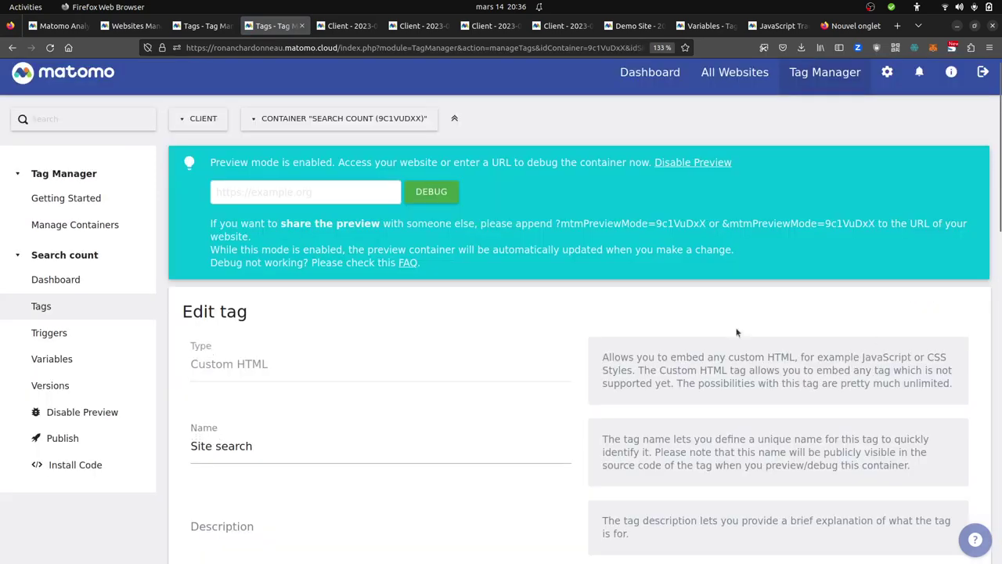
scroll(472, 326, "down", 5)
scroll(310, 333, "down", 3)
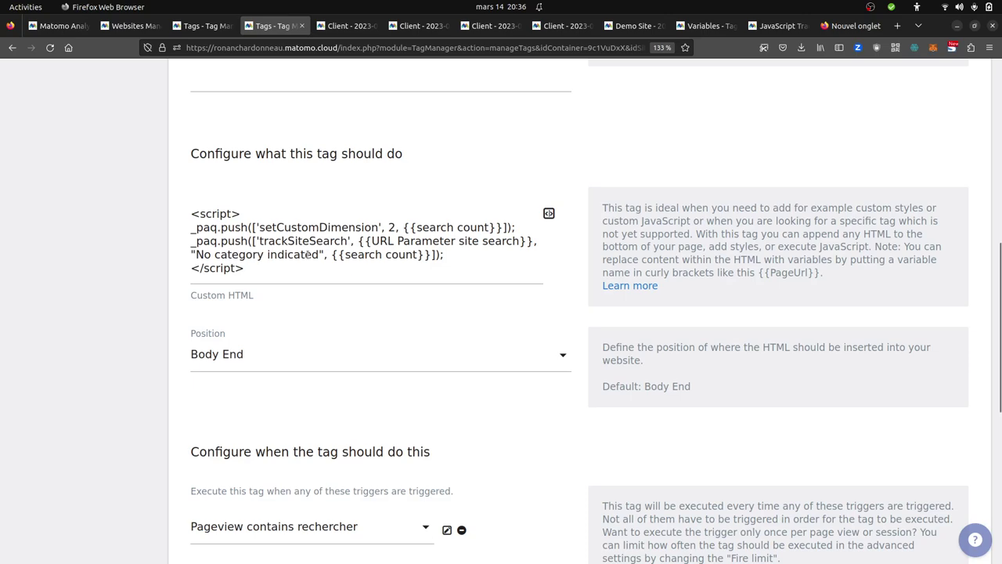
scroll(485, 328, "down", 3)
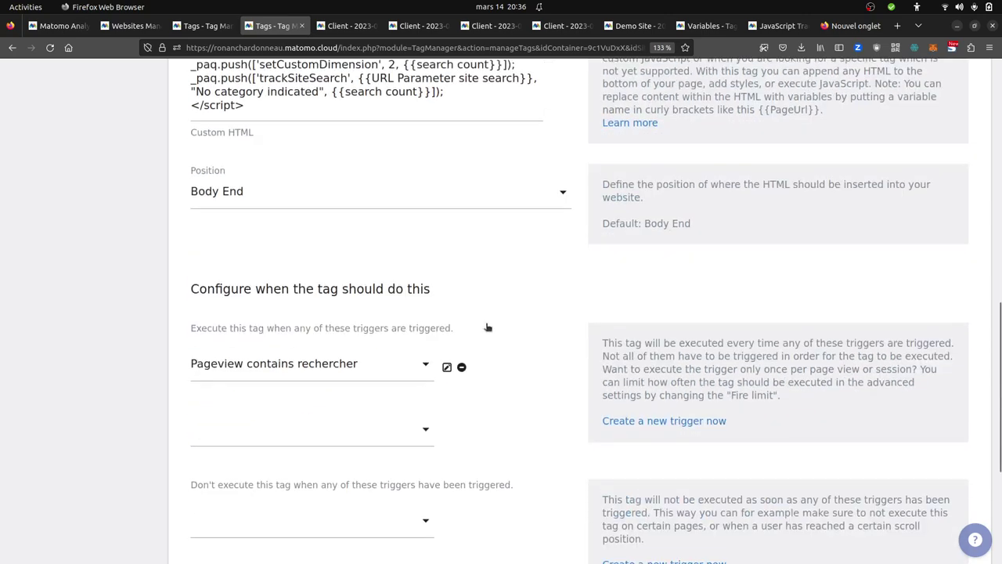
- Inspect the conditions of the "Pageview contains rechercher" trigger, then close it without changes
left_click(447, 285)
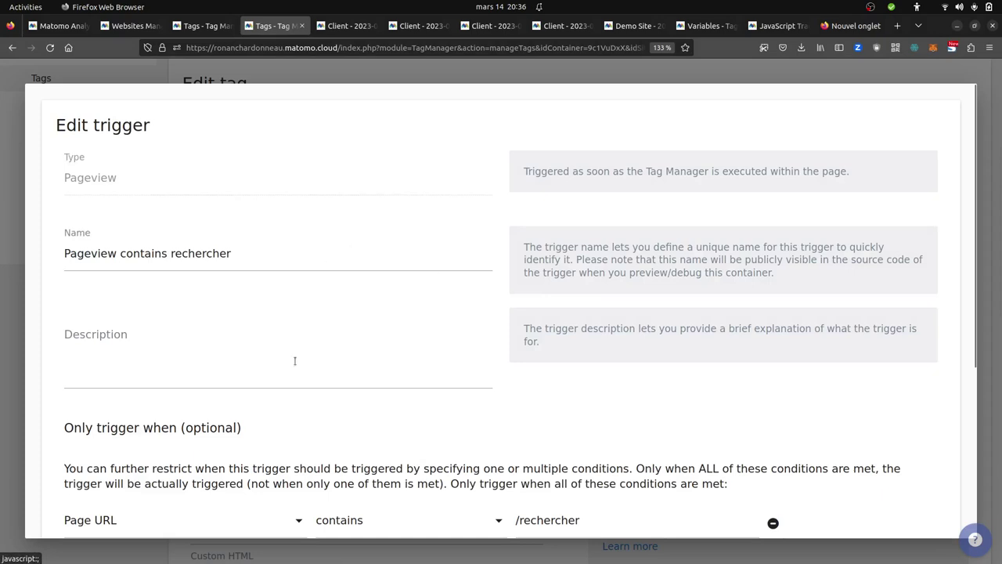
scroll(297, 344, "down", 3)
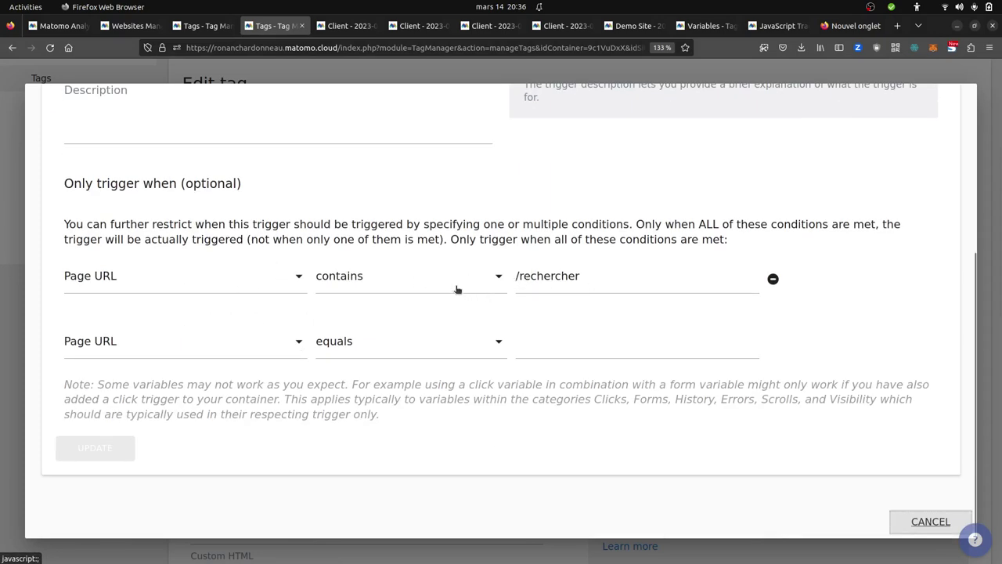
left_click(520, 79)
scroll(397, 289, "up", 5)
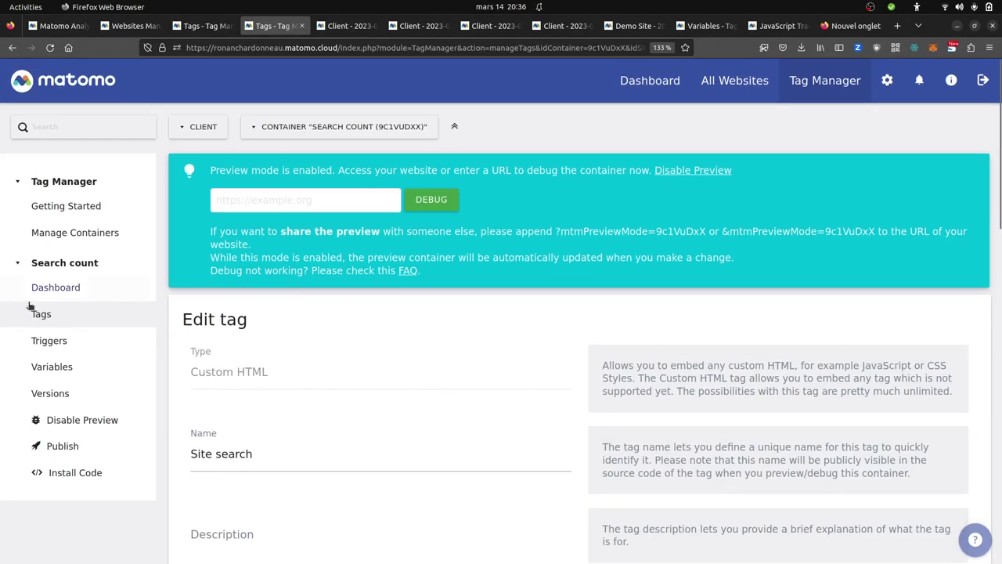
- Open the "Site search tracker initialize" tag and examine its type, Matomo configuration, tracking type and trigger
left_click(42, 314)
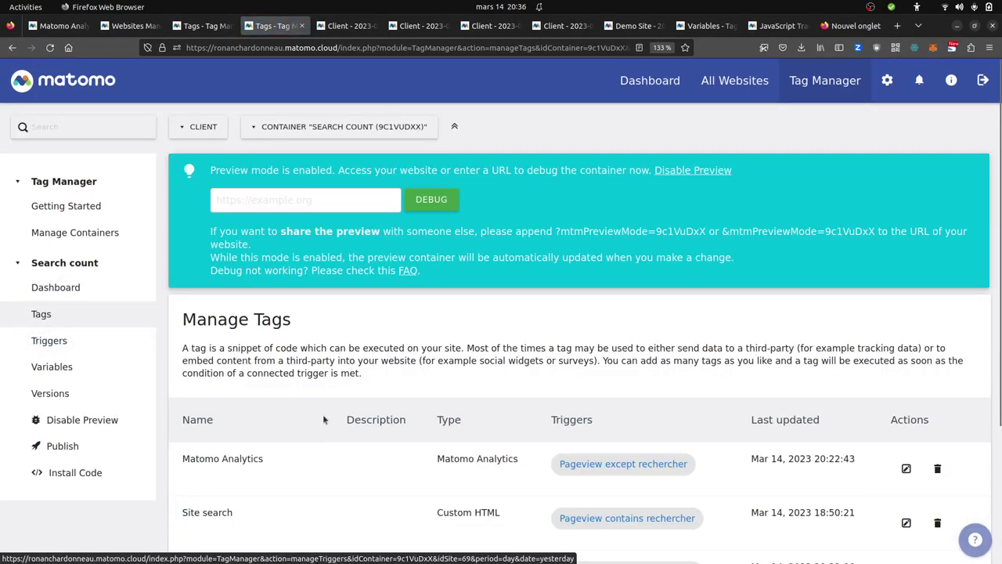
scroll(324, 414, "down", 3)
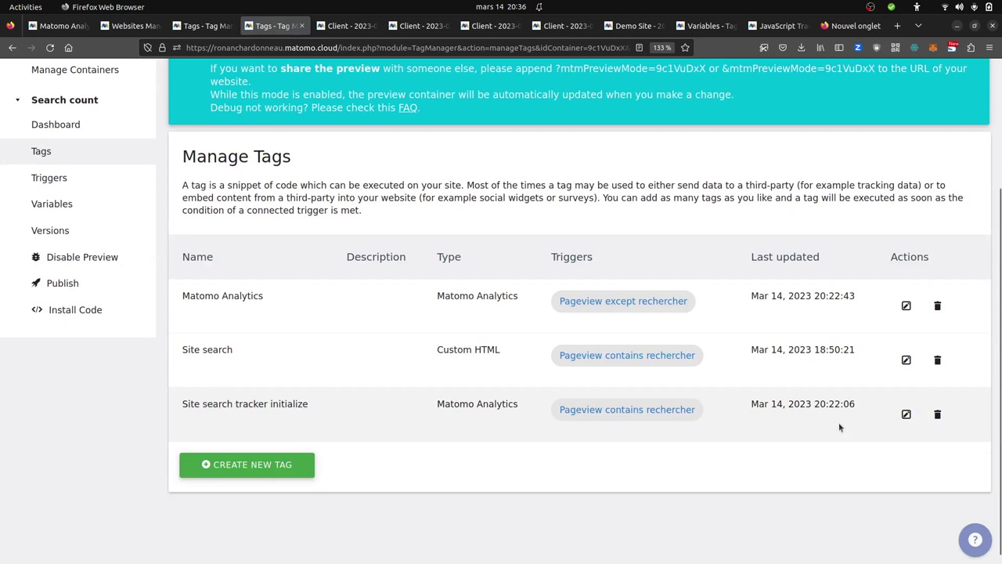
left_click(905, 415)
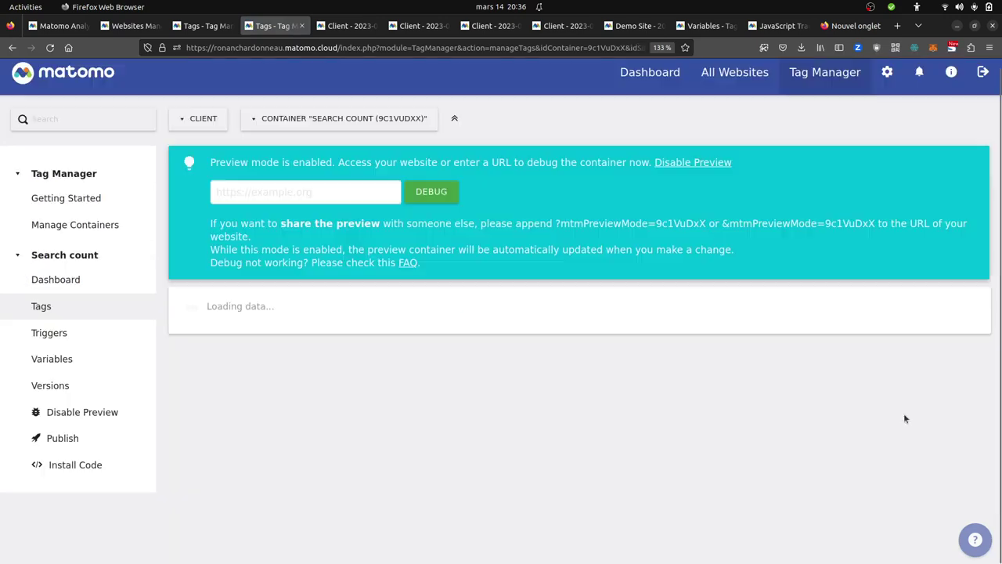
scroll(441, 401, "down", 5)
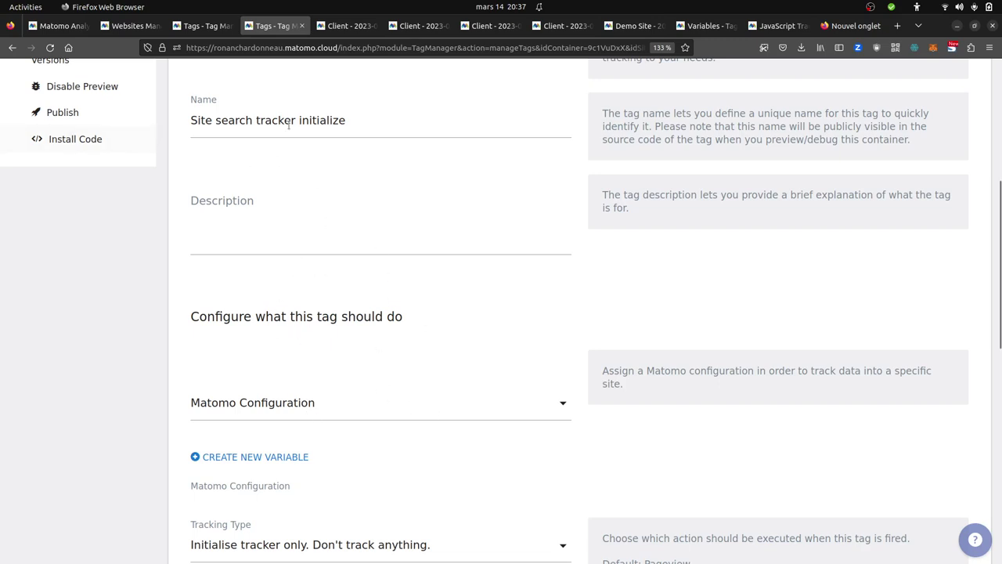
scroll(262, 252, "down", 1)
scroll(261, 196, "up", 4)
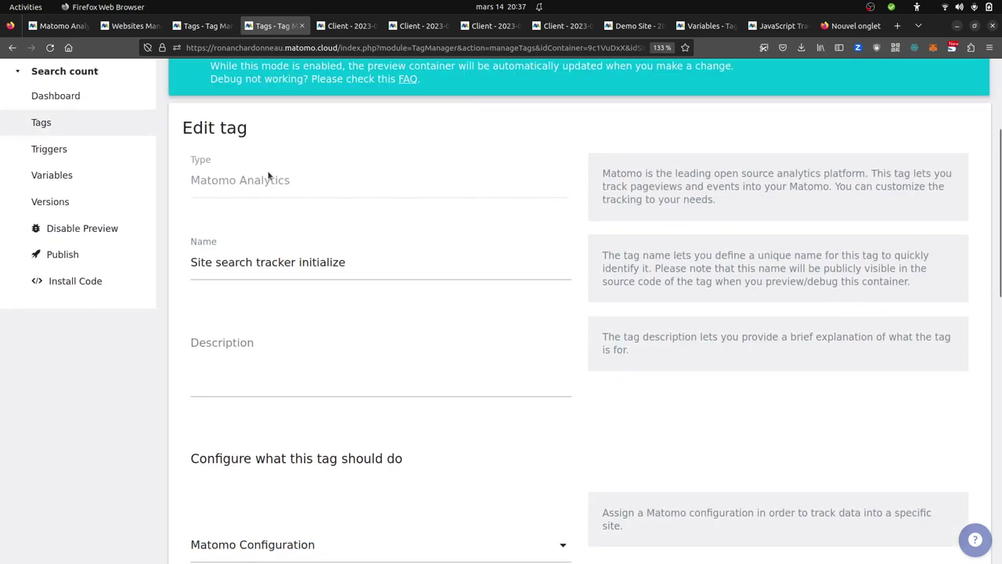
scroll(273, 227, "down", 4)
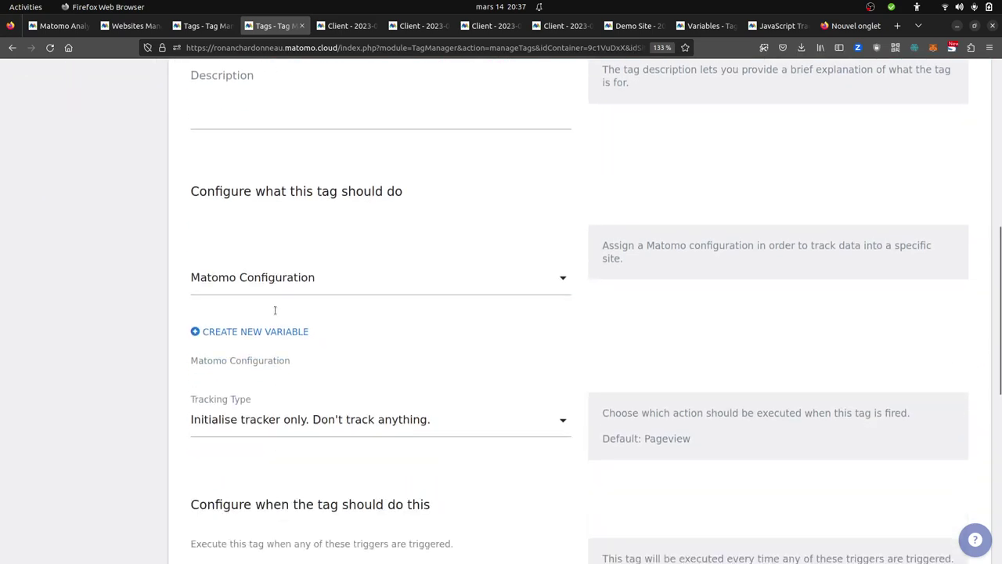
scroll(258, 334, "down", 2)
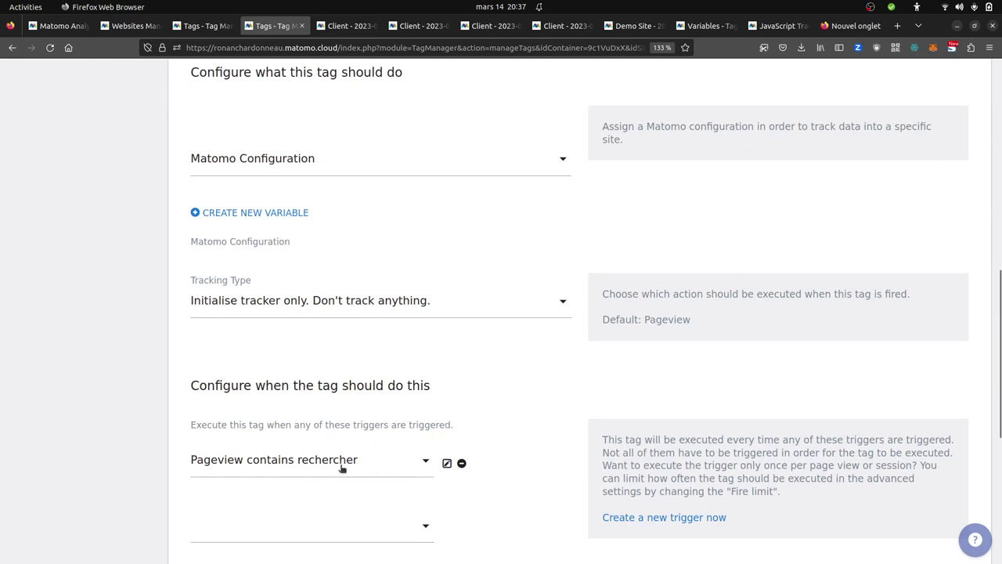
- Return to the container's tag list and compare the triggers assigned to the tags
scroll(311, 465, "up", 5)
scroll(20, 102, "up", 3)
left_click(52, 307)
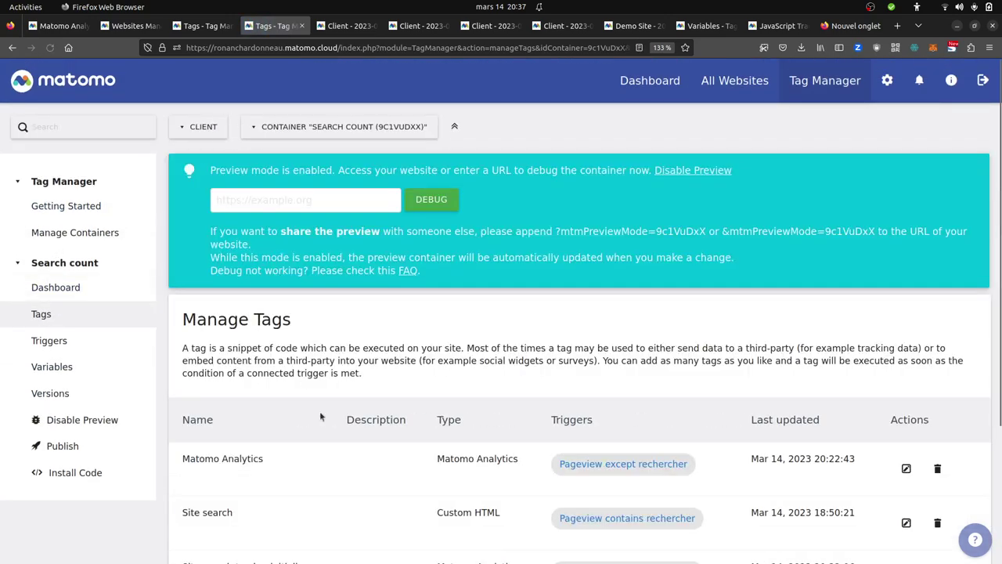
scroll(416, 441, "down", 3)
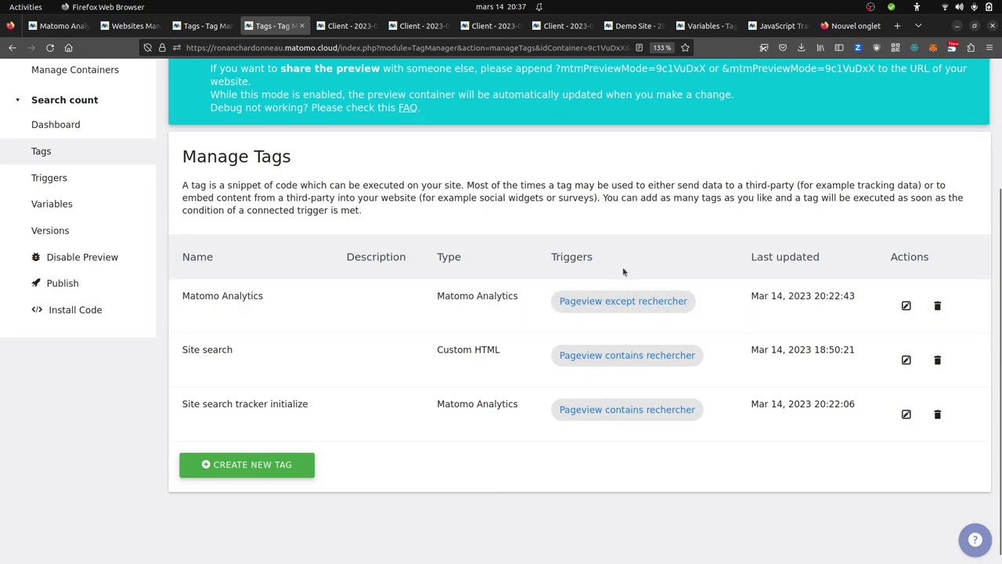
scroll(590, 403, "up", 3)
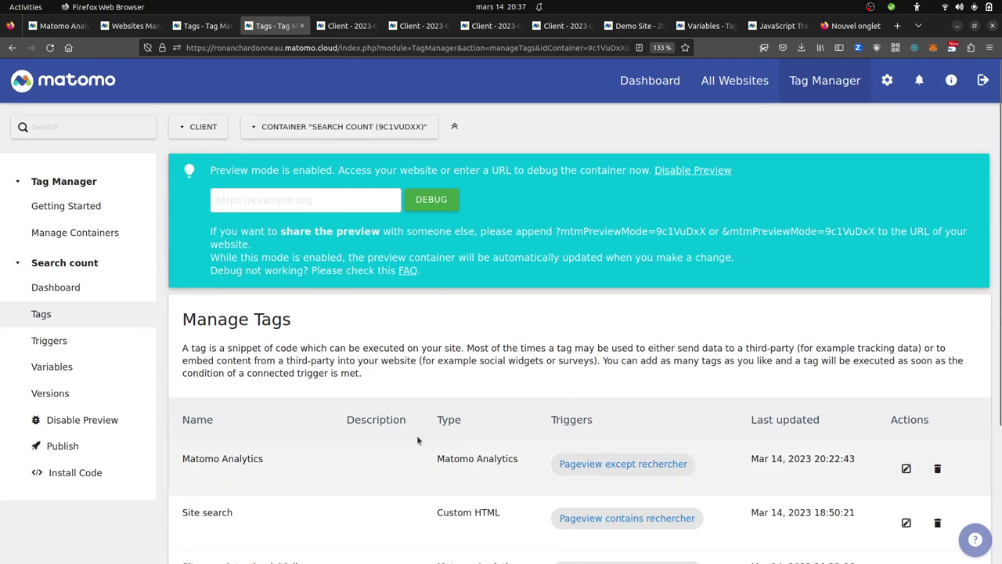
scroll(368, 425, "down", 3)
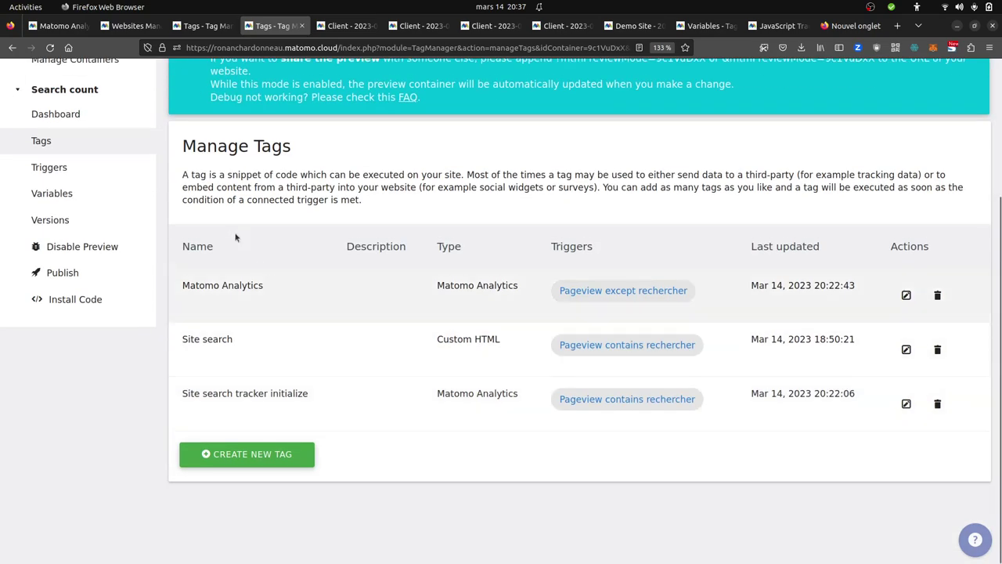
- Switch to Chromium, show the university's search results page for "faculty", and inspect the HTML element holding the results count
left_click(17, 268)
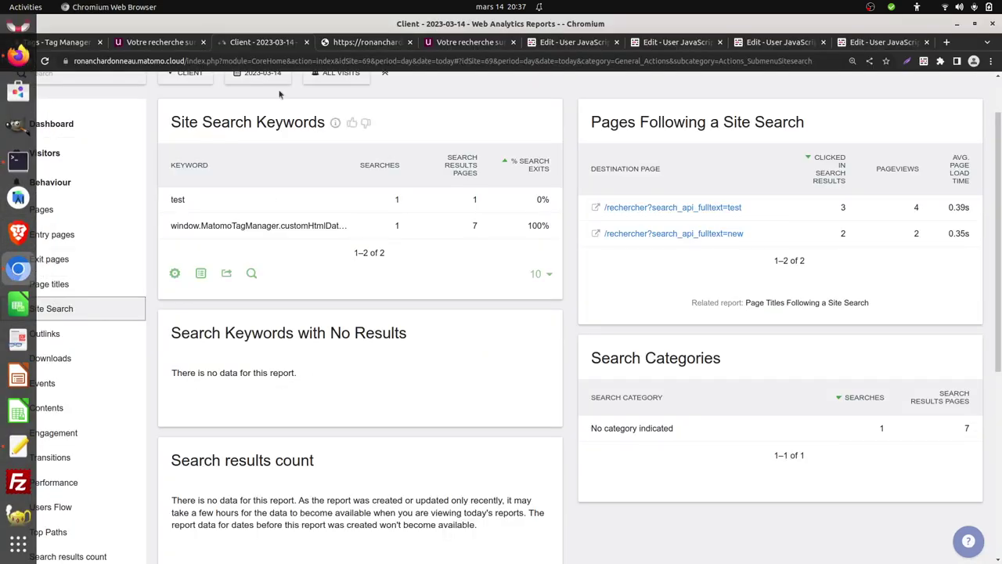
left_click(166, 45)
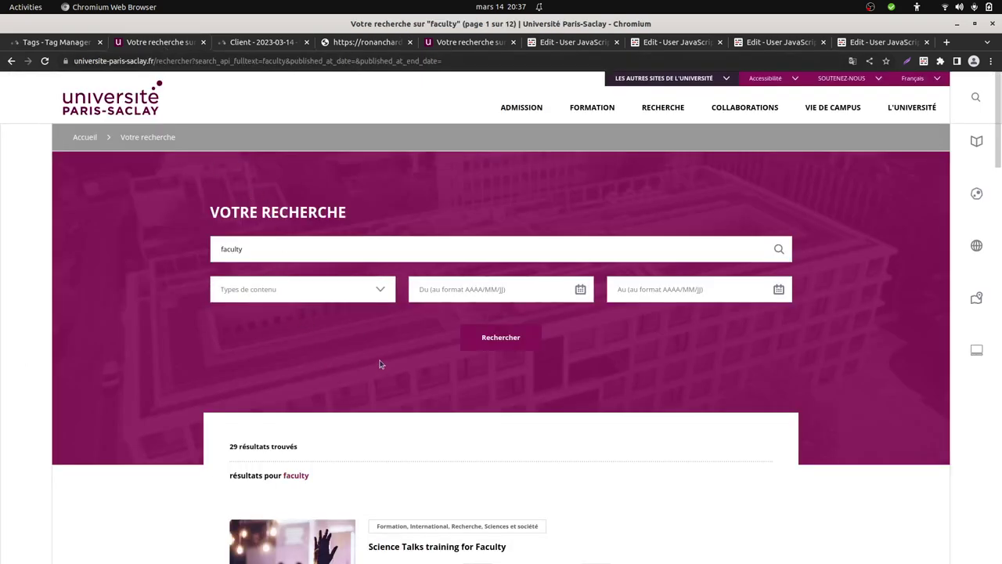
scroll(363, 380, "down", 2)
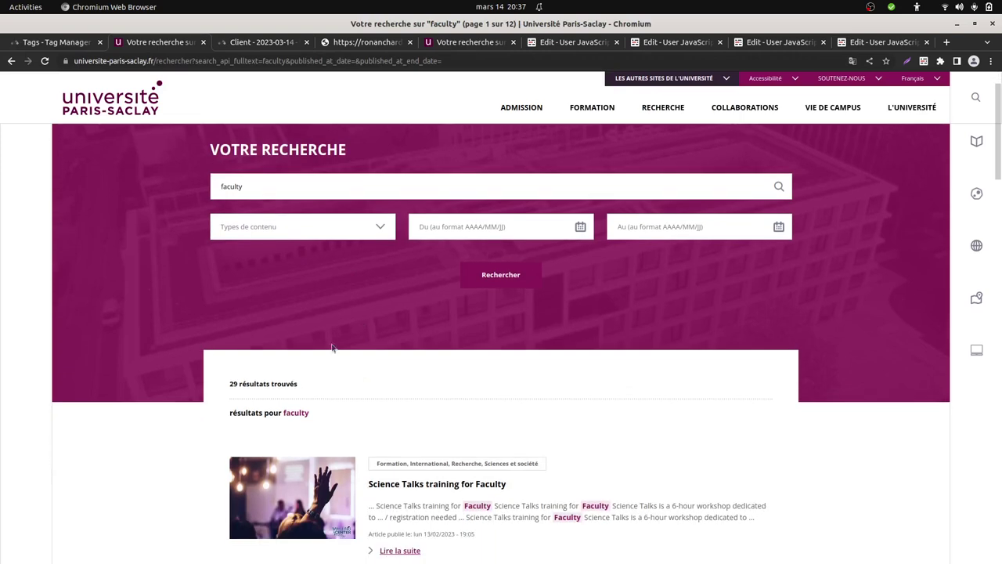
right_click(235, 387)
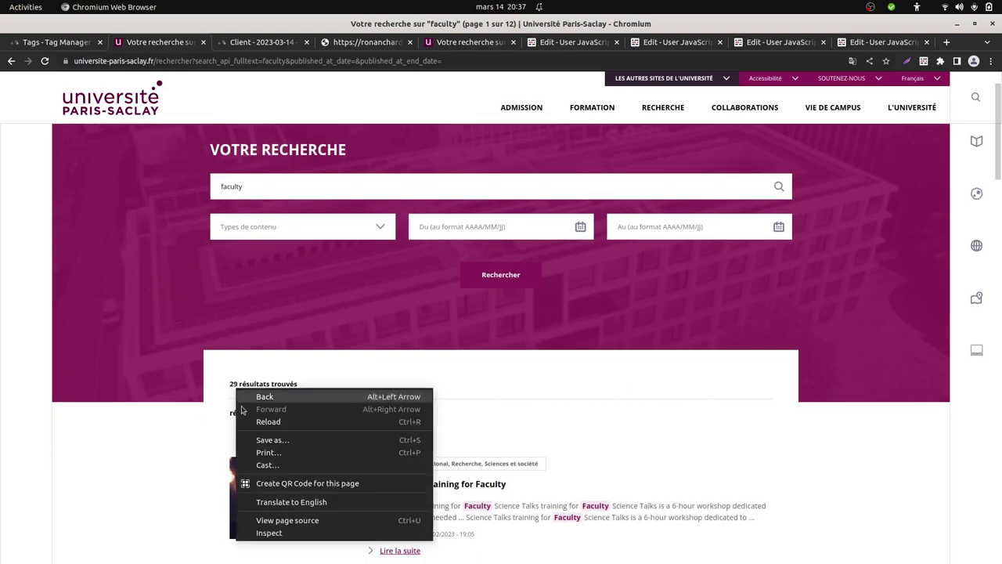
left_click(267, 532)
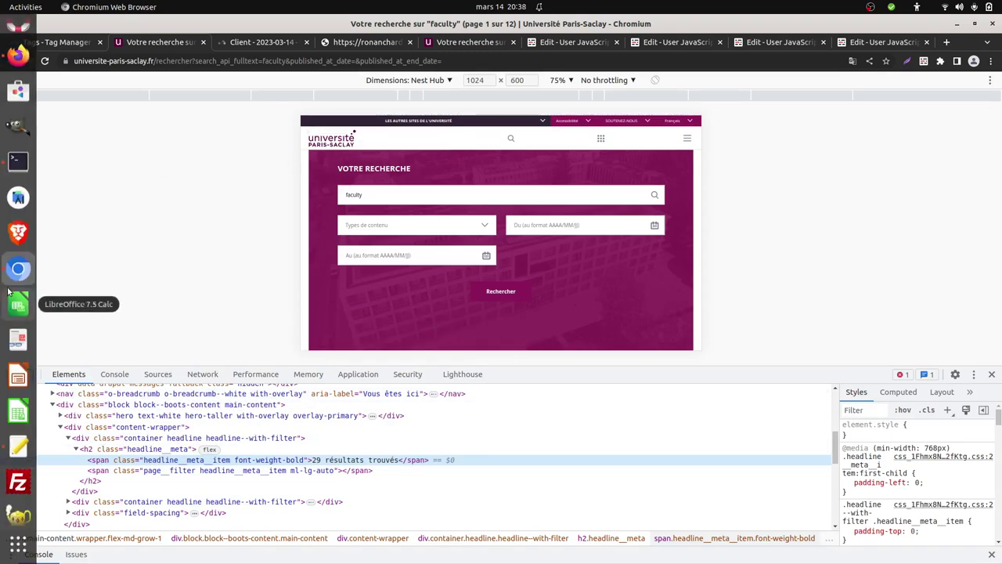
- Open ChatGPT in a new tab and review the functions in the "Extracting Number from String" conversation
left_click(946, 42)
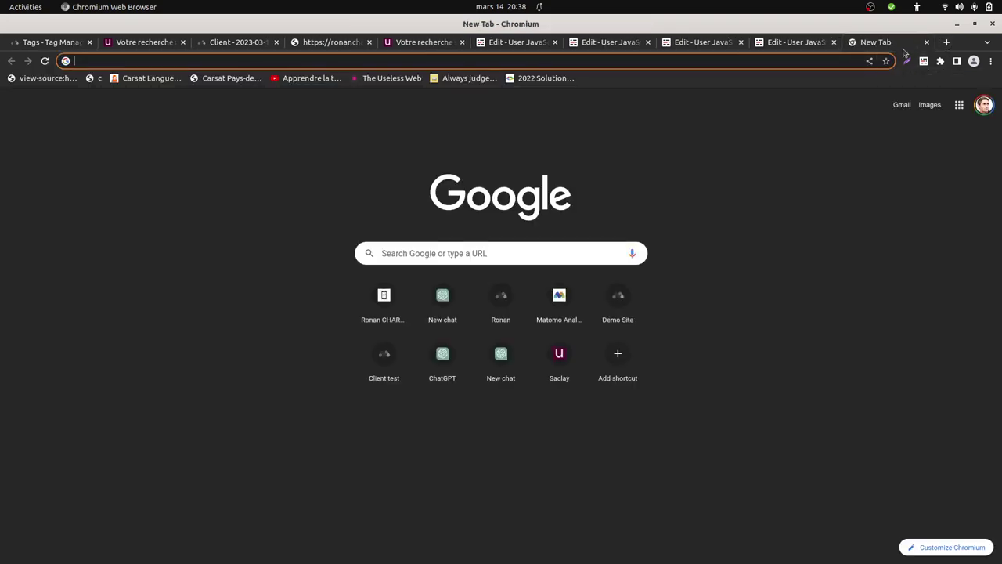
left_click(445, 294)
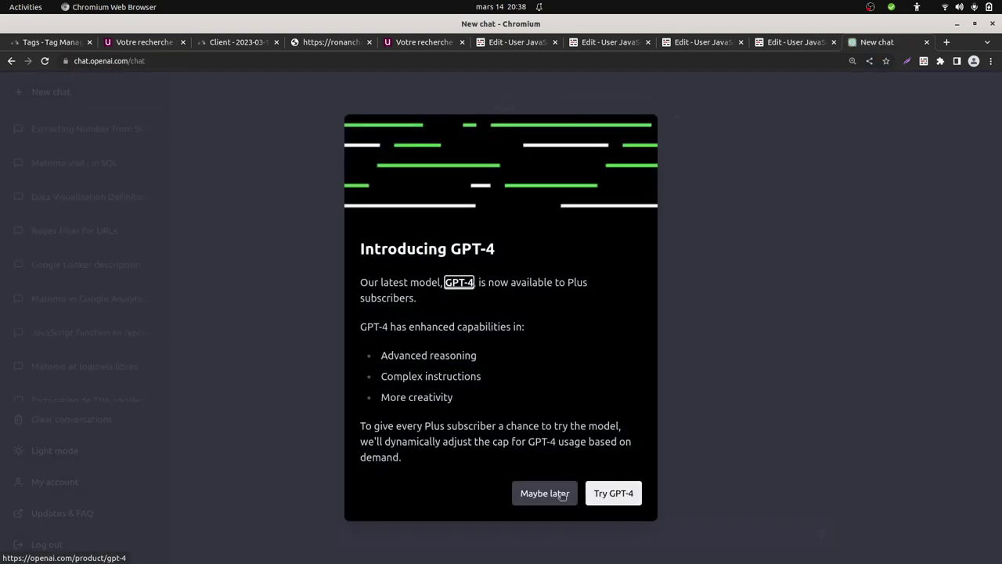
left_click(607, 493)
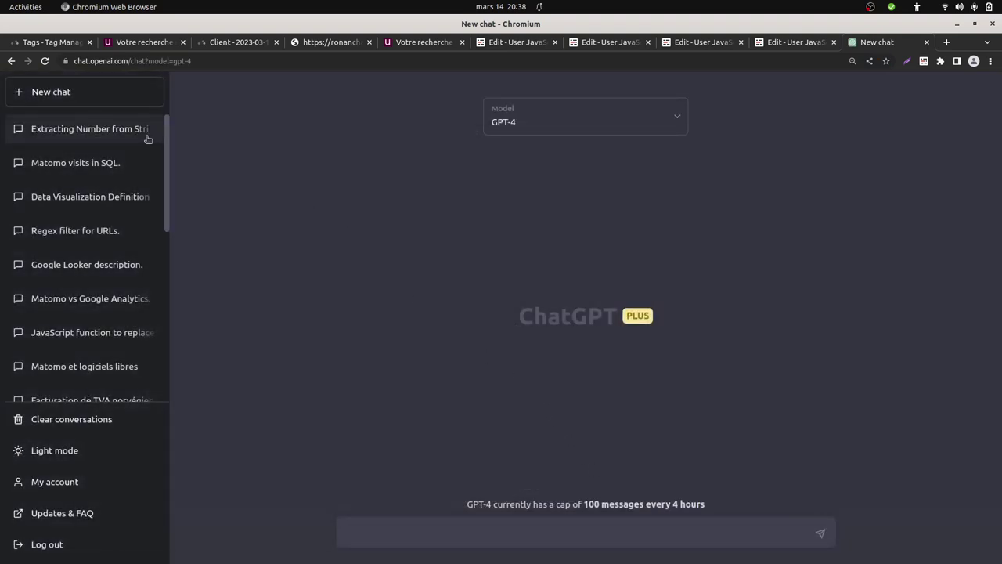
left_click(129, 135)
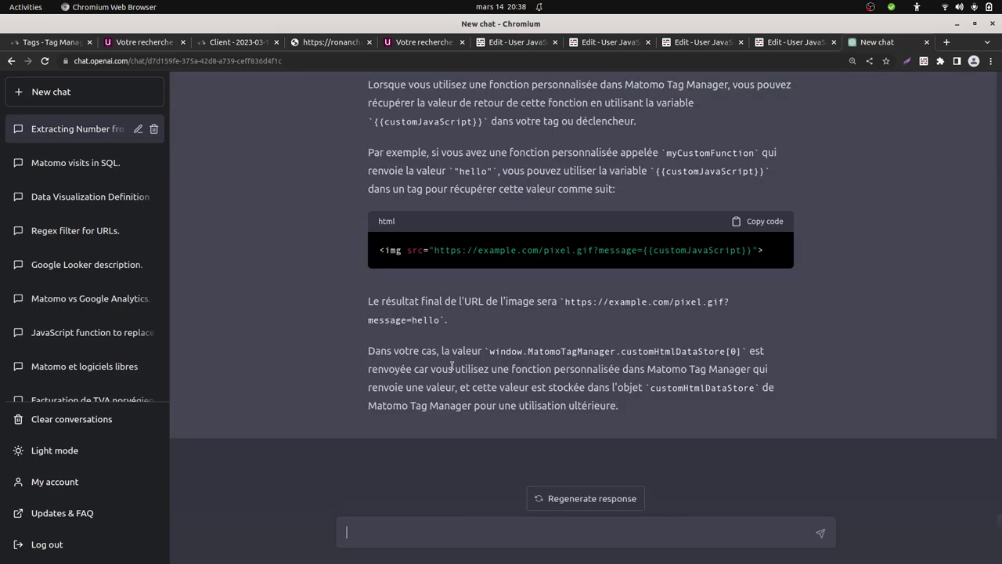
scroll(770, 352, "up", 10)
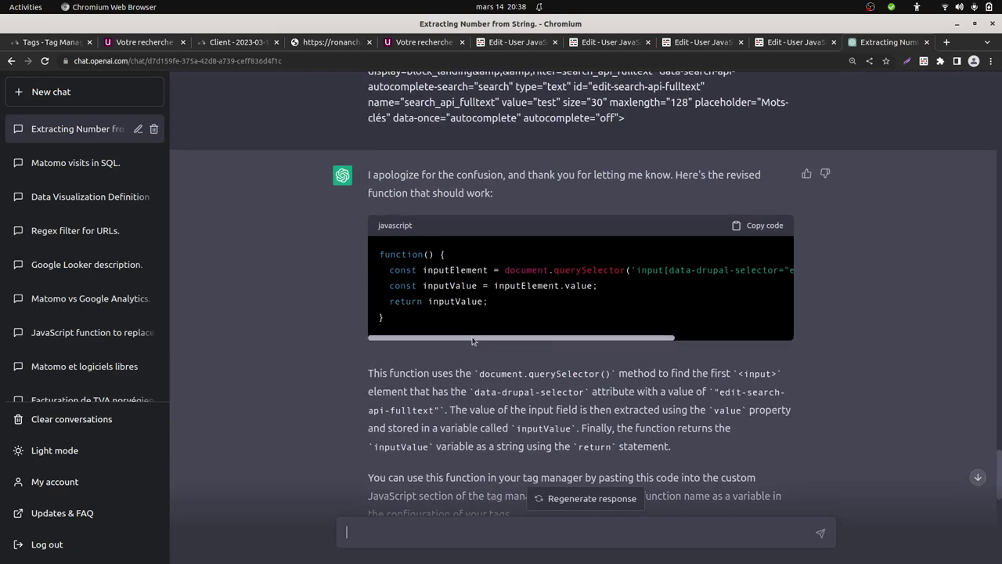
scroll(477, 342, "down", 6)
scroll(471, 348, "down", 5)
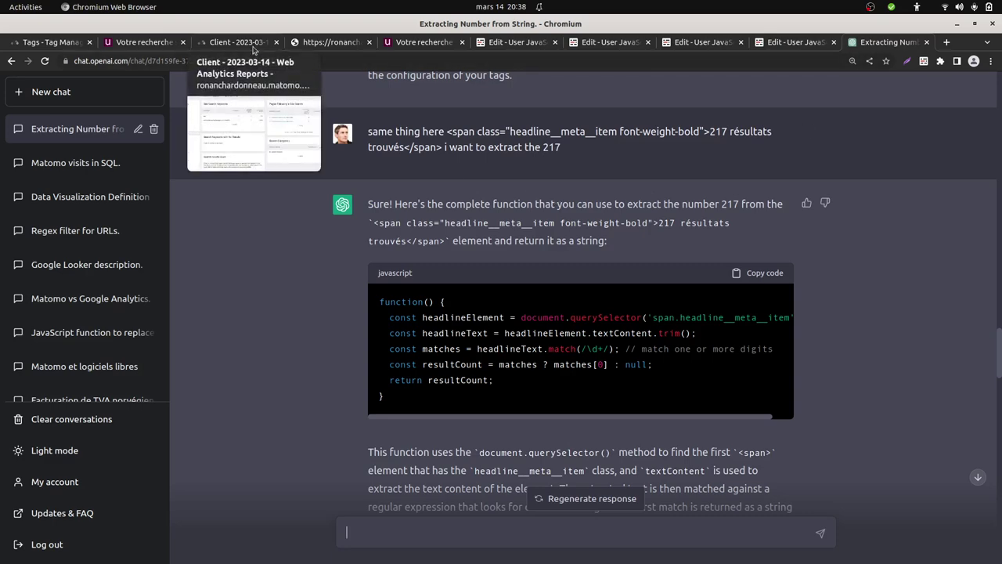
- Open the "search count" variable in the Matomo Tag Manager container "Search count" and examine its JavaScript function
left_click(253, 42)
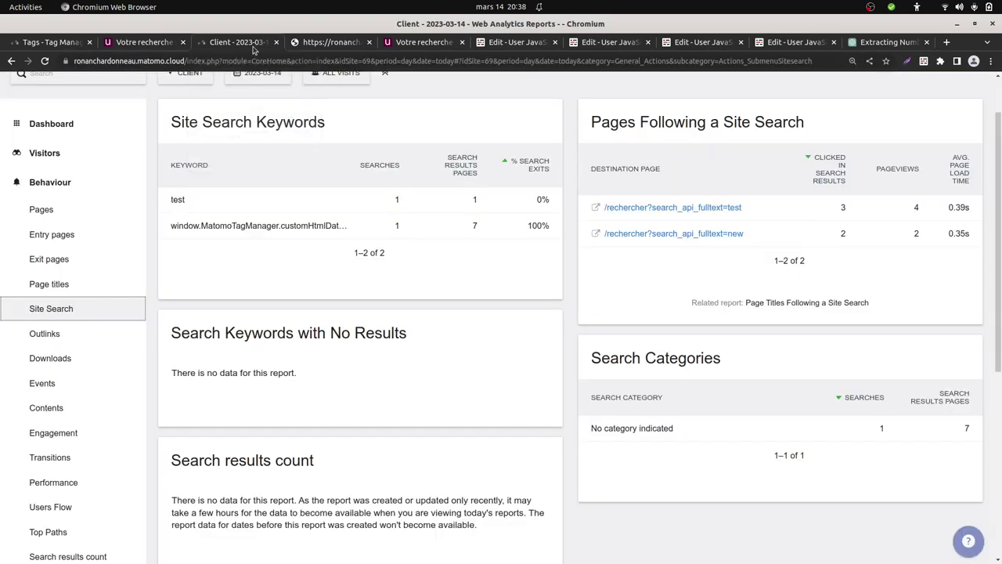
scroll(851, 152, "up", 1)
left_click(841, 97)
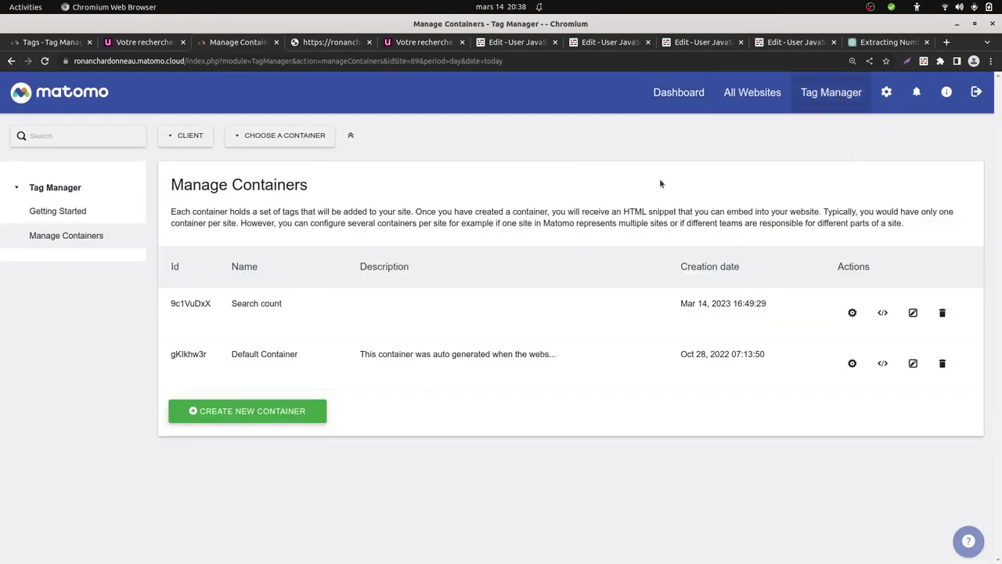
left_click(851, 318)
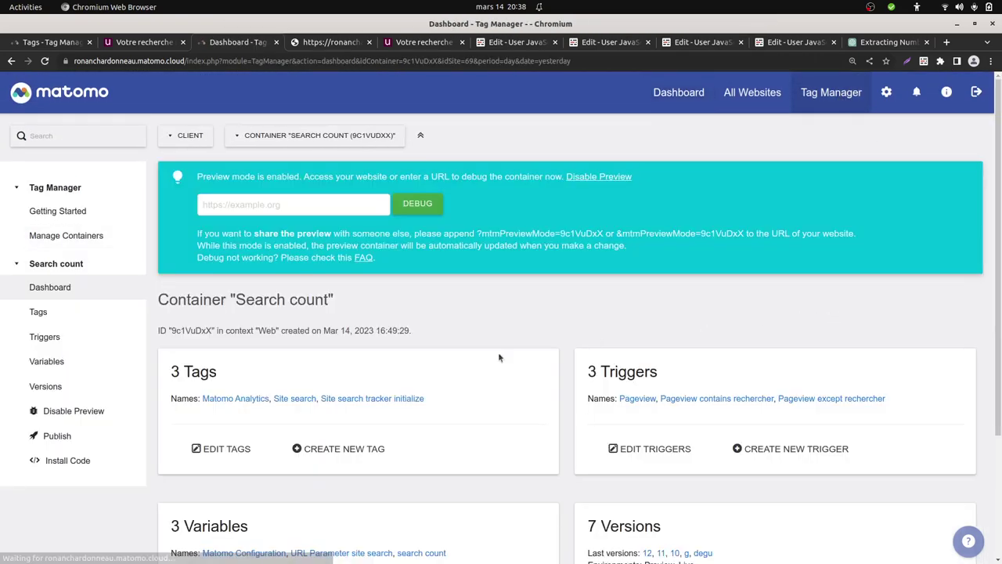
left_click(56, 361)
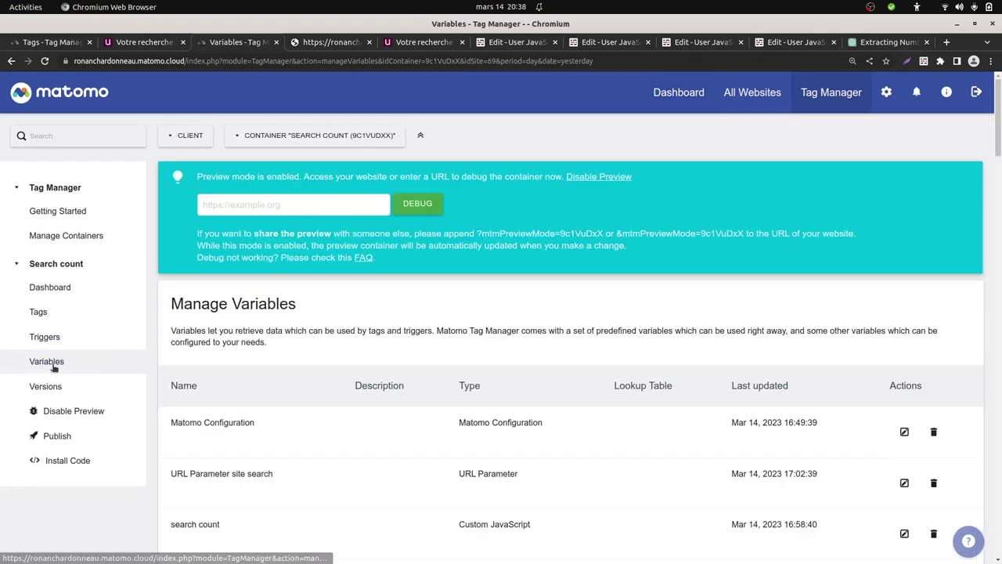
scroll(298, 423, "down", 2)
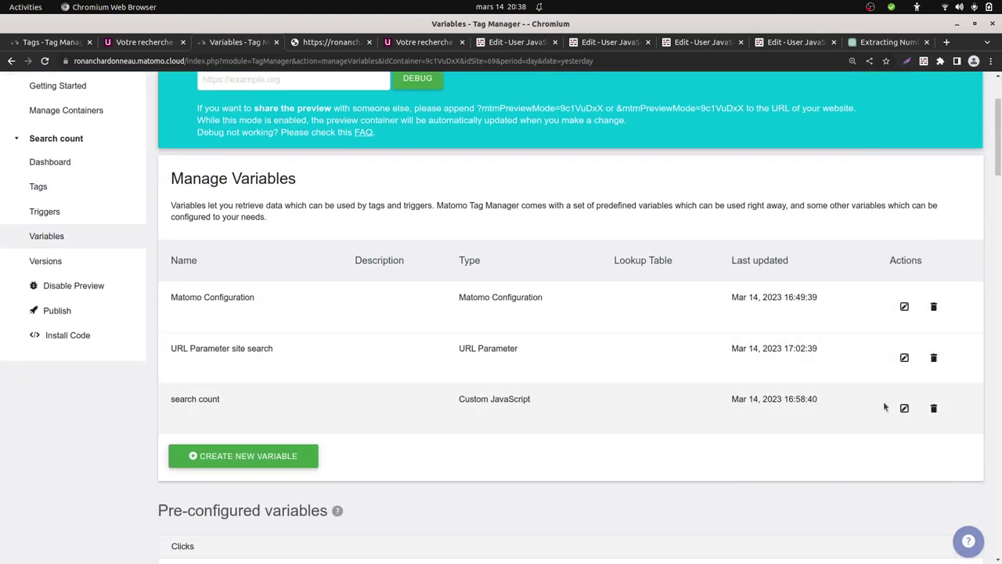
left_click(905, 409)
scroll(506, 329, "down", 5)
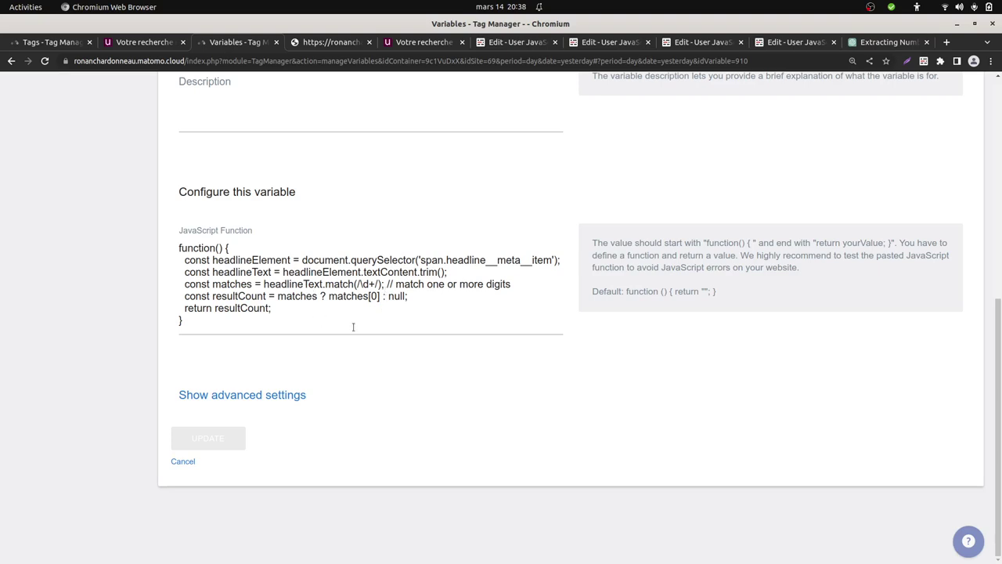
scroll(355, 323, "up", 5)
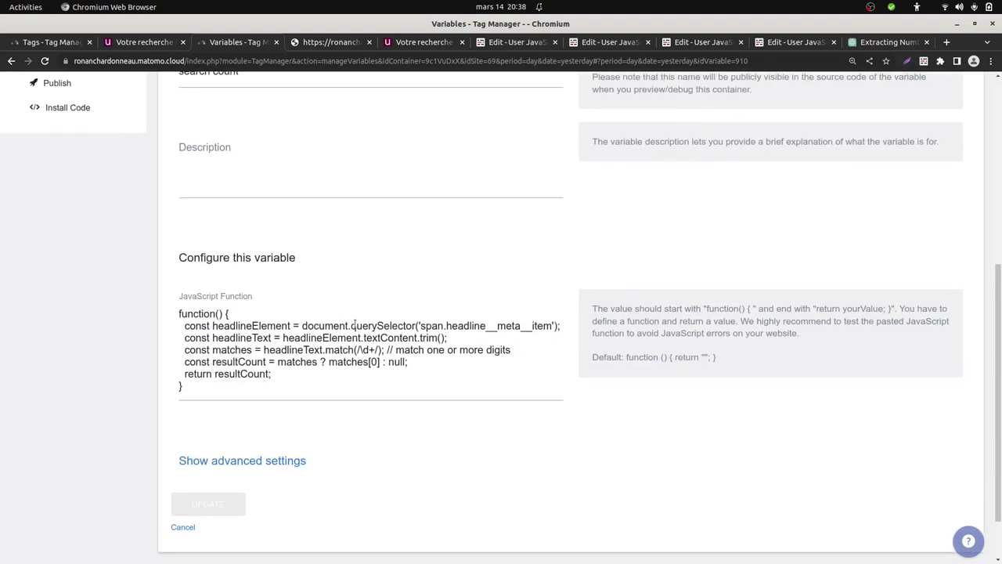
- Return to the container's variables list and point out the "URL Parameter site search" variable
left_click(88, 261)
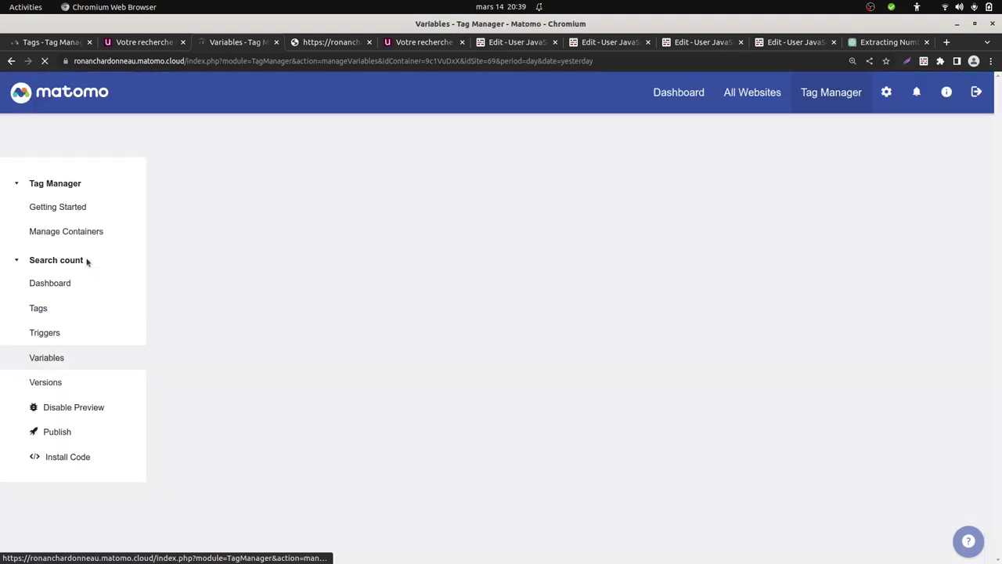
scroll(353, 384, "down", 1)
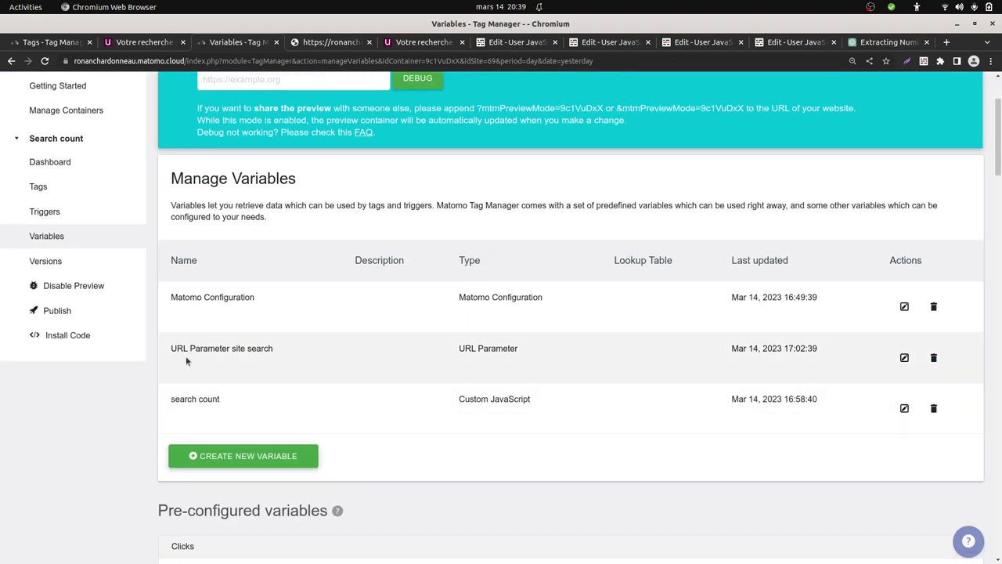
left_click_drag(177, 349, 281, 357)
scroll(300, 391, "up", 3)
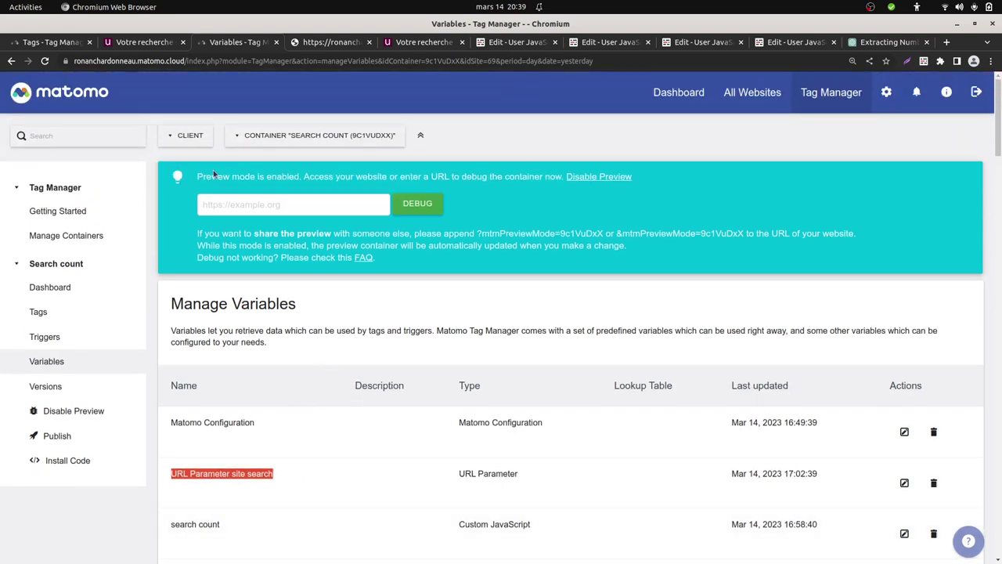
- Return to the university's search page, close the developer tools, and run a site search for "paris"
left_click(143, 43)
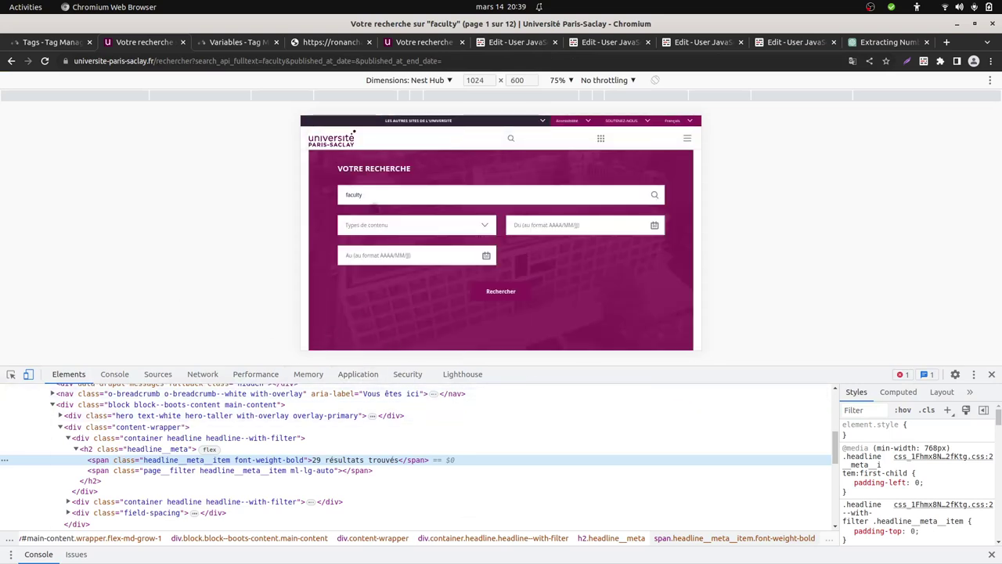
left_click(376, 195)
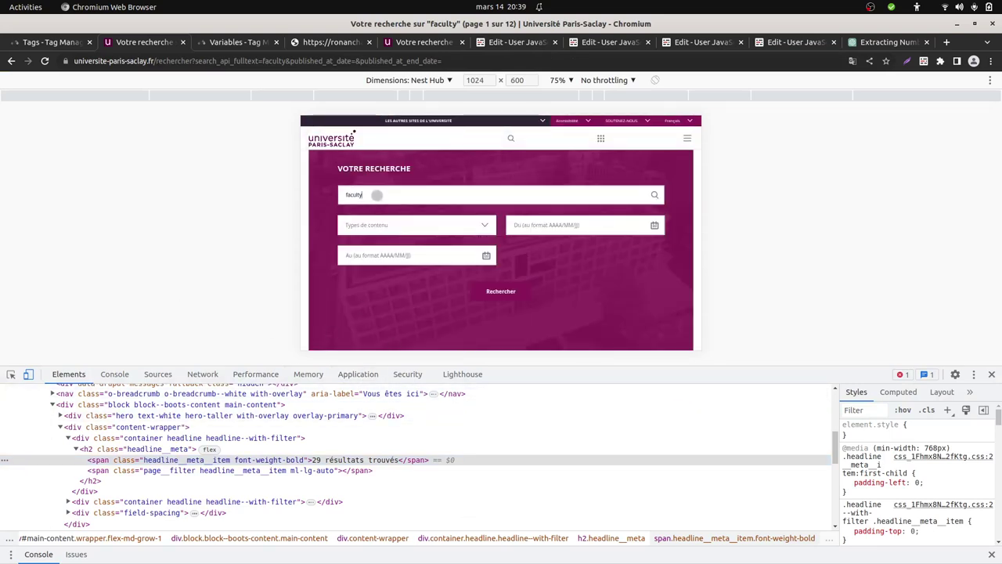
double_click(377, 195)
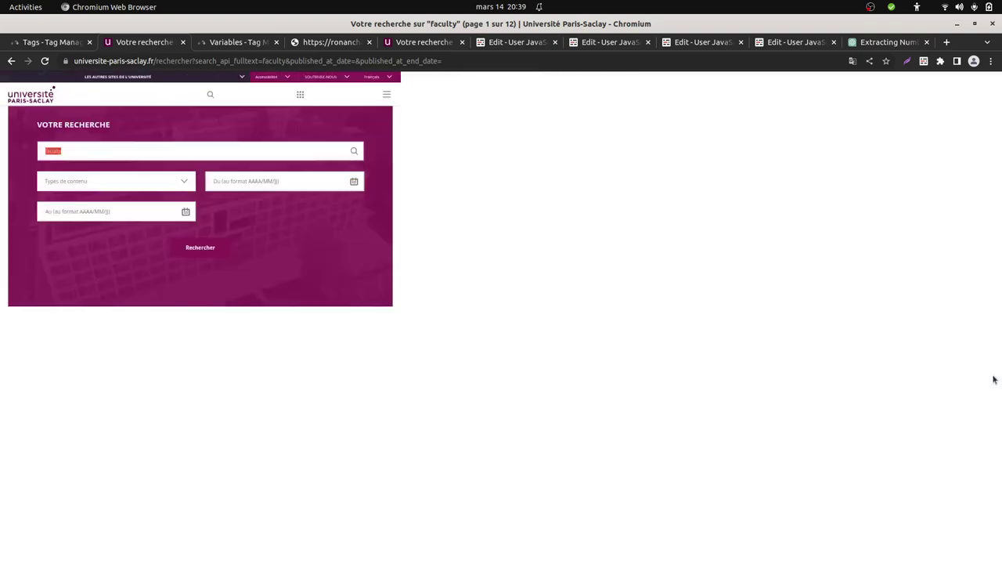
left_click(991, 375)
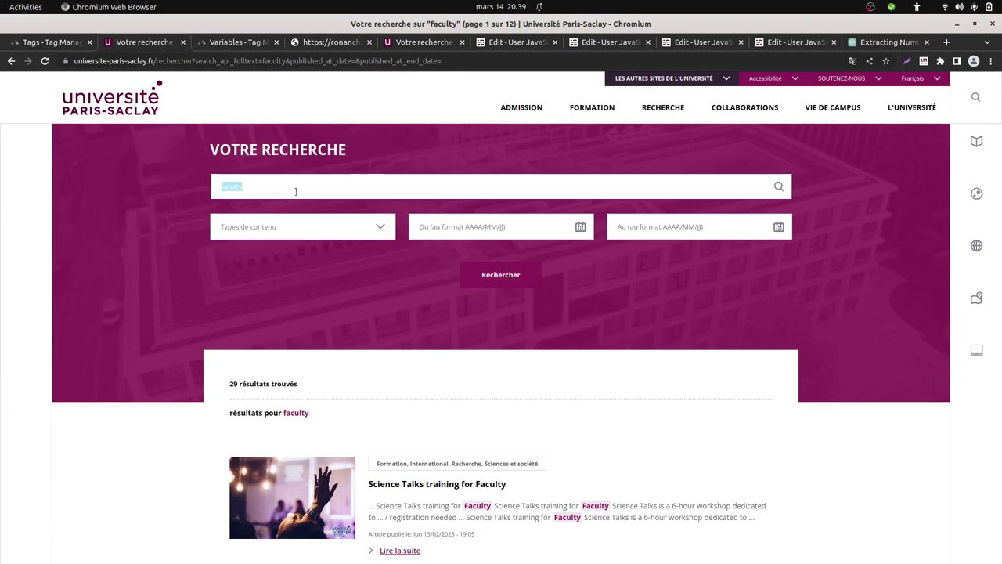
key("BackSpace")
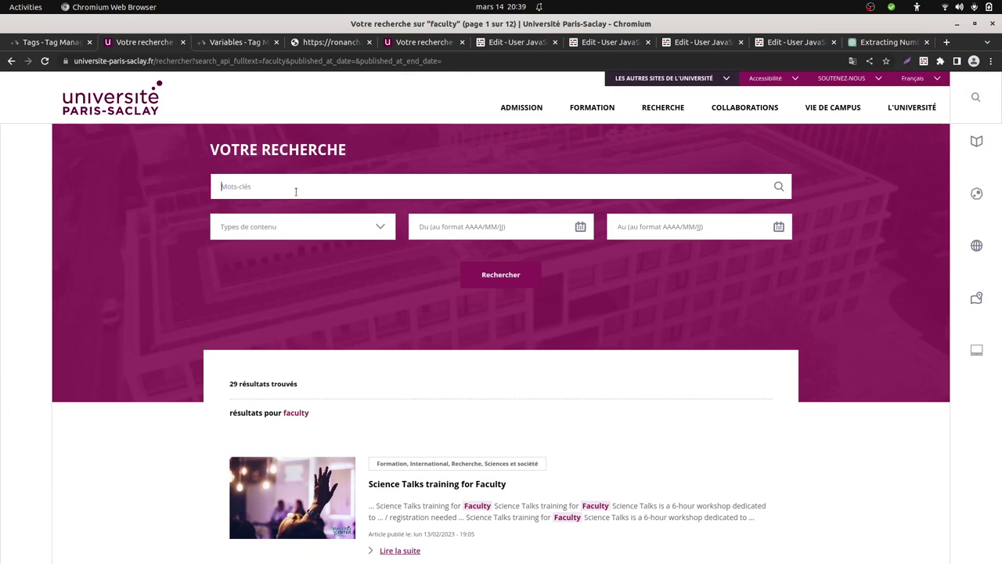
type("paris")
key("Return")
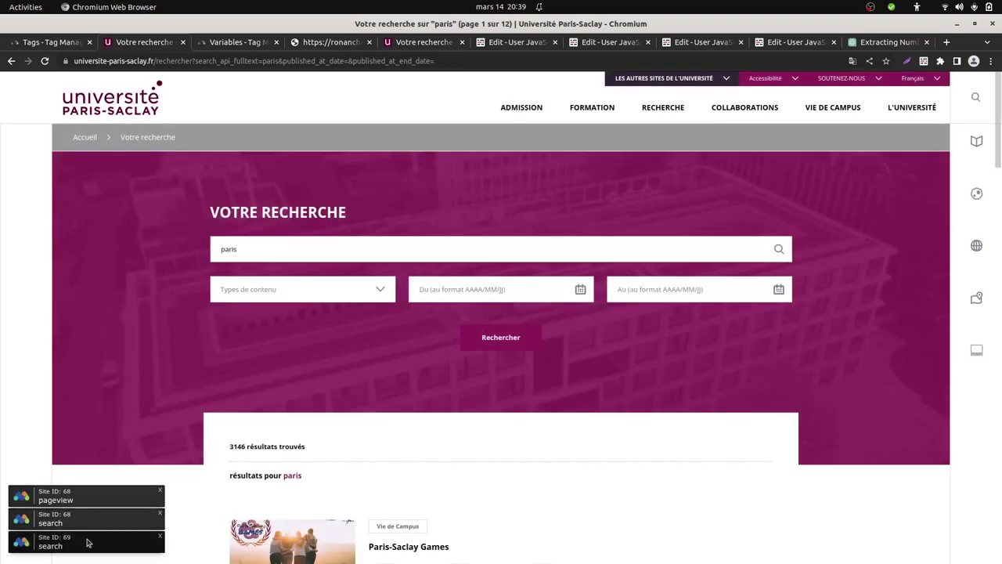
- Examine the search_count value in the Matomo search request for site ID 69, and compare it with the page's results count
left_click(87, 546)
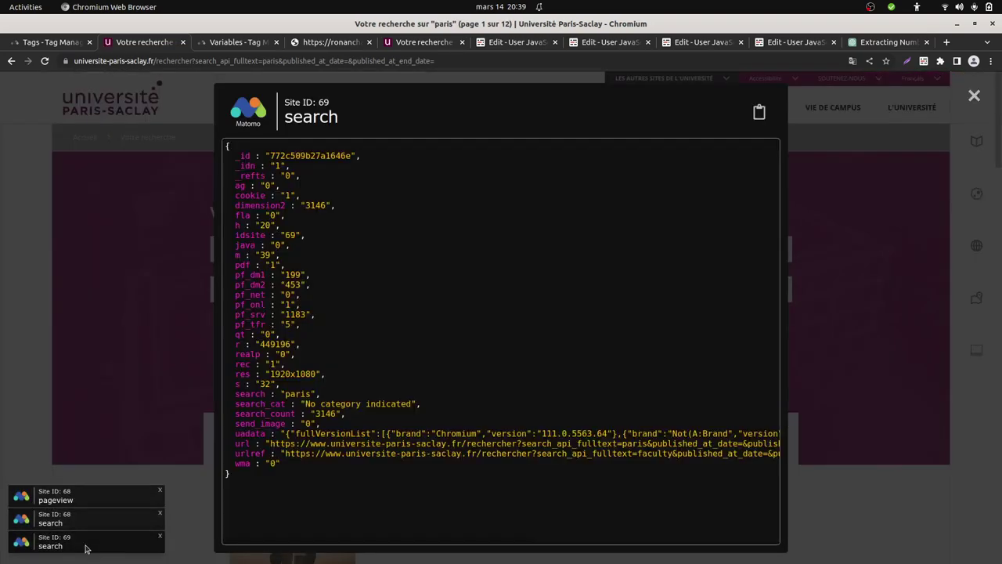
left_click_drag(285, 401, 332, 414)
left_click(314, 413)
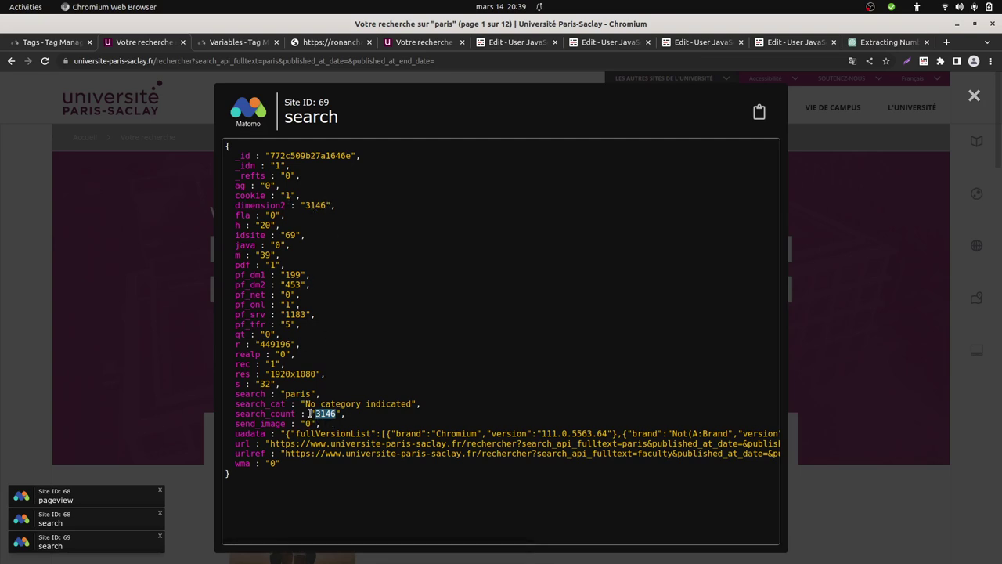
left_click(33, 278)
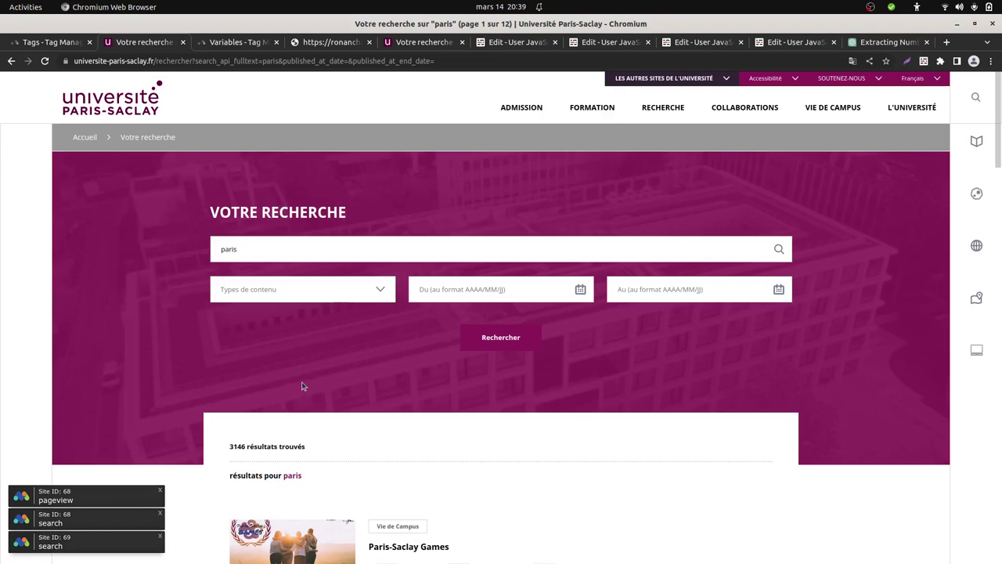
scroll(306, 379, "down", 3)
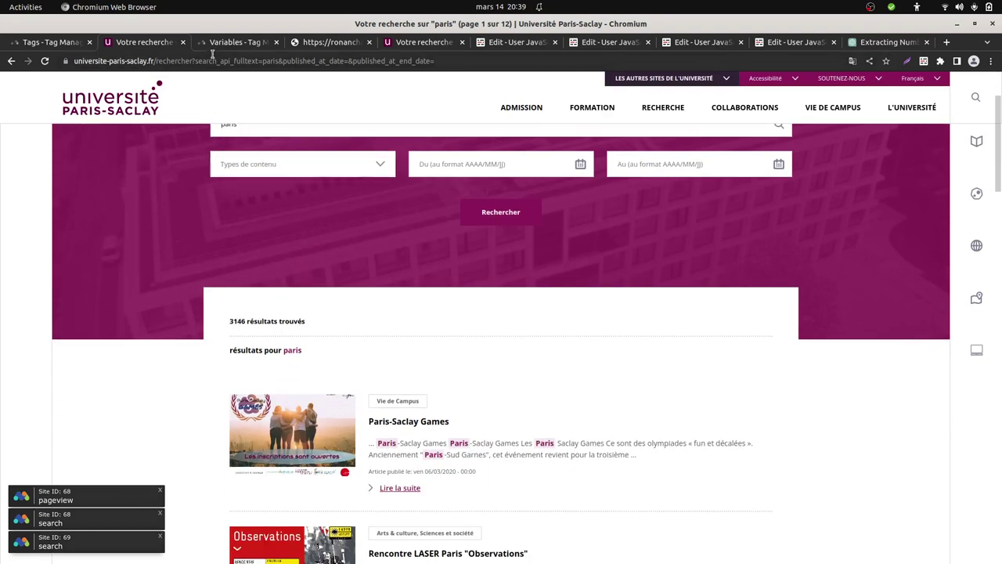
- Return to Matomo, open the Visits Log for 14 March 2023, and examine the search details recorded for "paris"
left_click(21, 46)
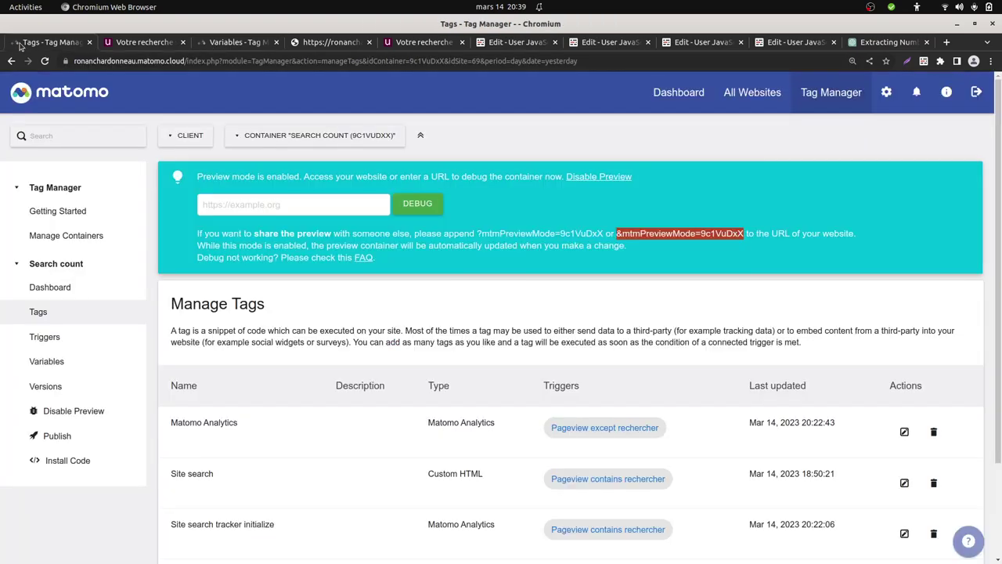
left_click(672, 96)
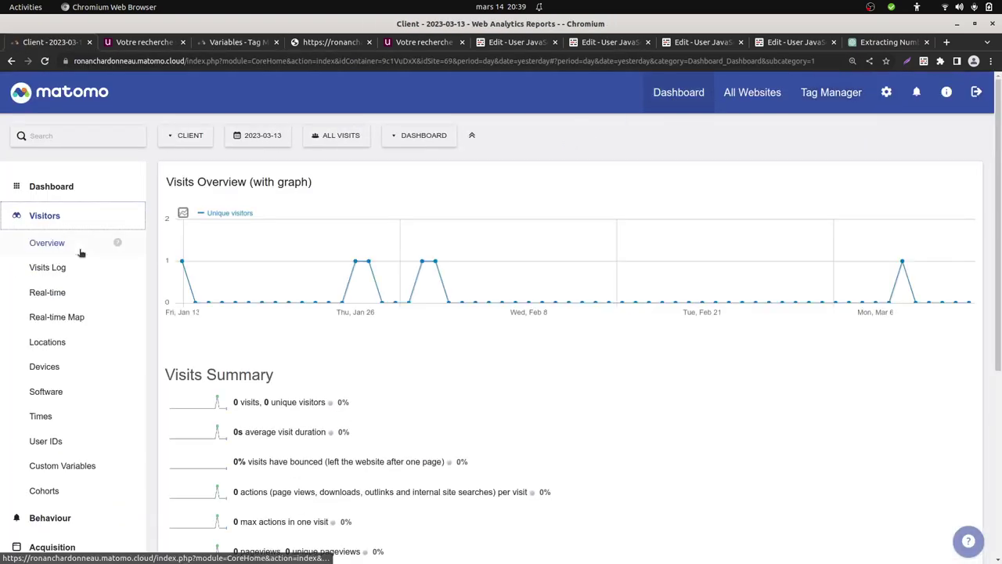
left_click(78, 267)
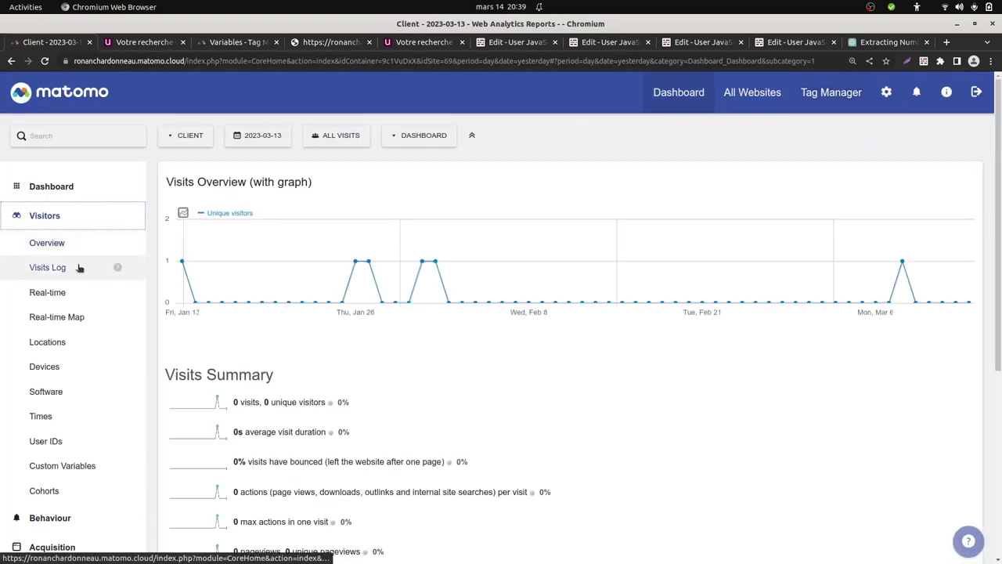
left_click(263, 134)
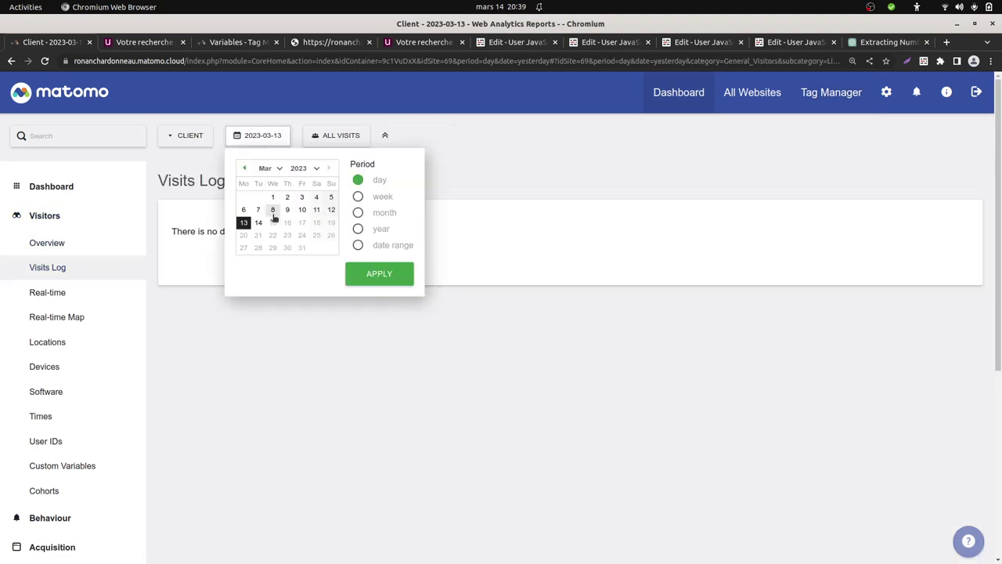
left_click(263, 222)
mouse_move(510, 376)
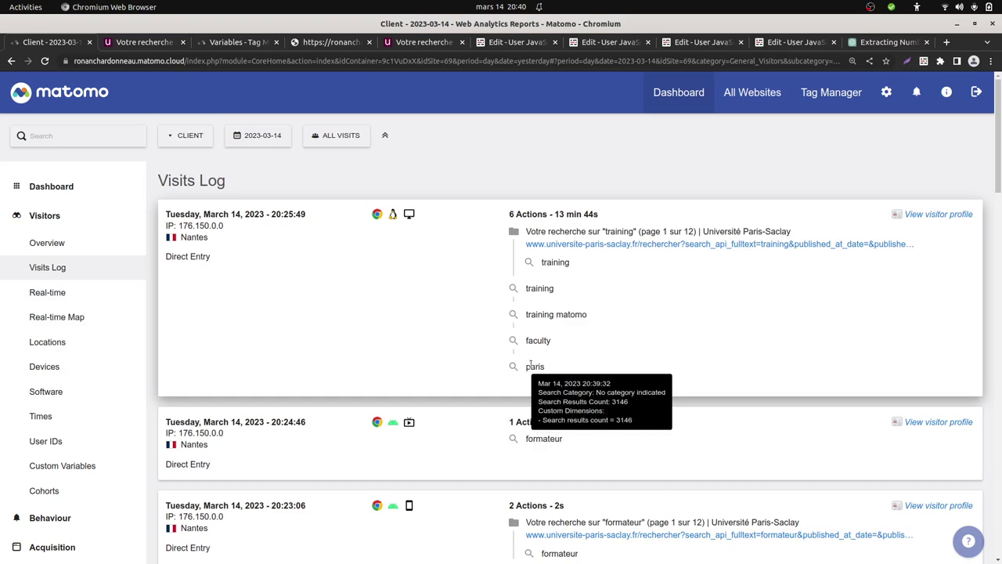
- Open the "Search results count" custom report for editing and review its dimensions and metrics
scroll(53, 304, "down", 3)
scroll(53, 304, "down", 3)
left_click(63, 346)
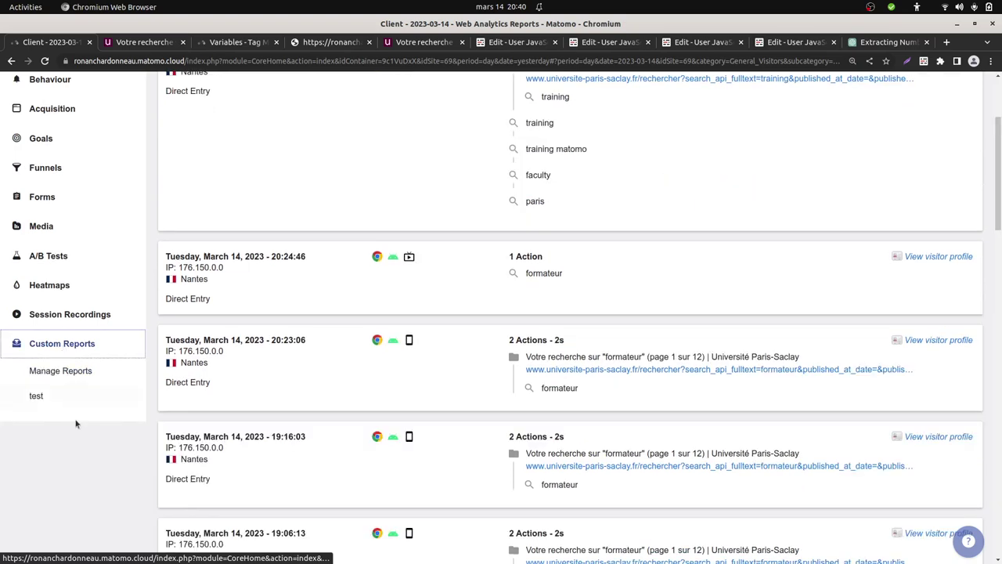
left_click(60, 373)
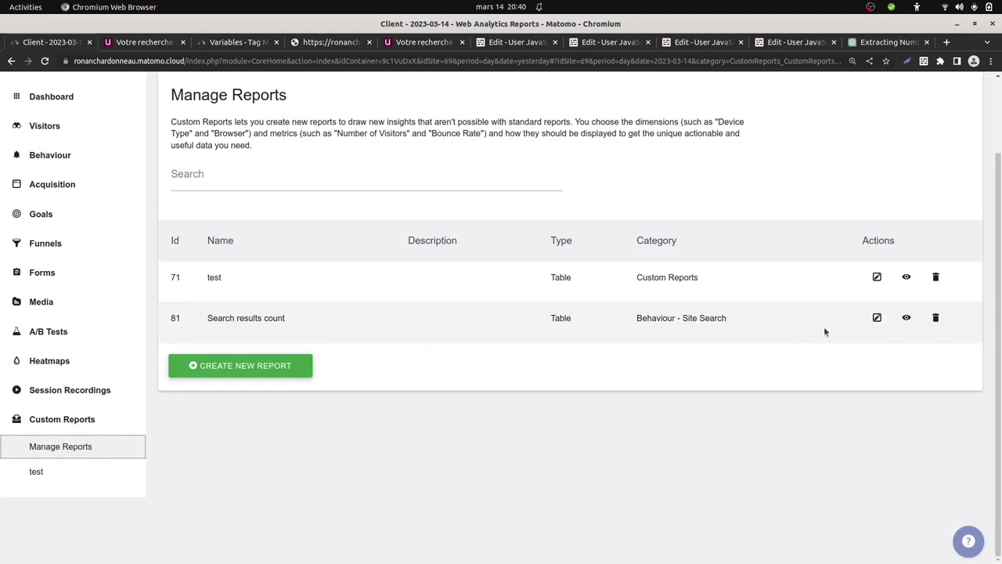
left_click(877, 317)
scroll(431, 360, "down", 3)
scroll(430, 360, "down", 3)
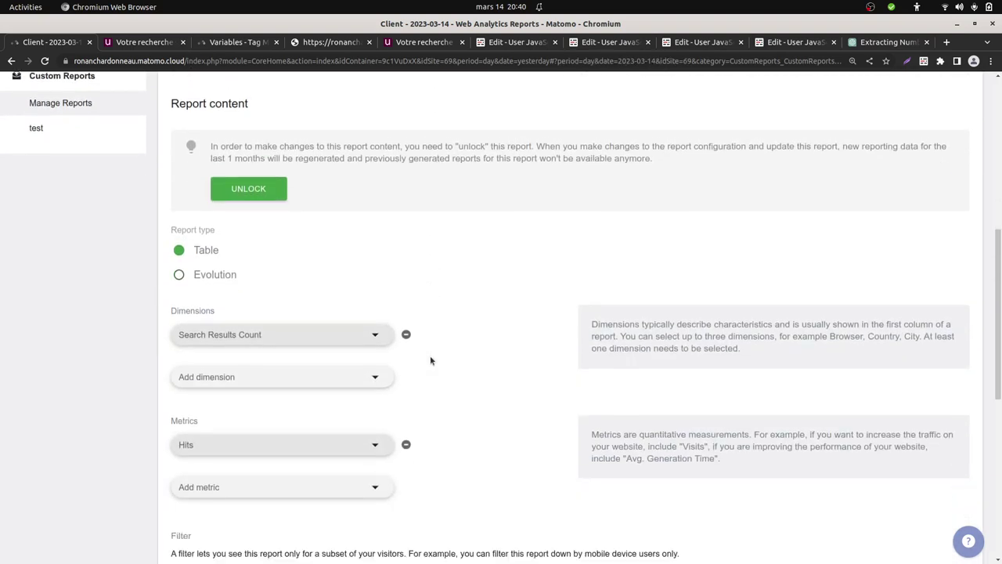
scroll(228, 313, "down", 1)
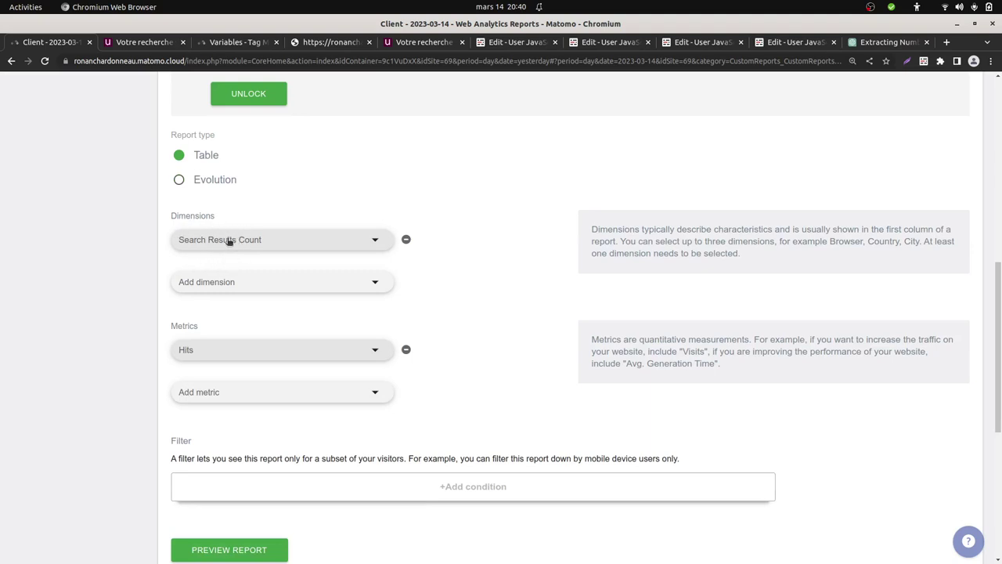
- Change the report's "Hits" metric to "Unique Keywords (Site Search)", confirming that the report content is unlocked
left_click(204, 350)
type("se")
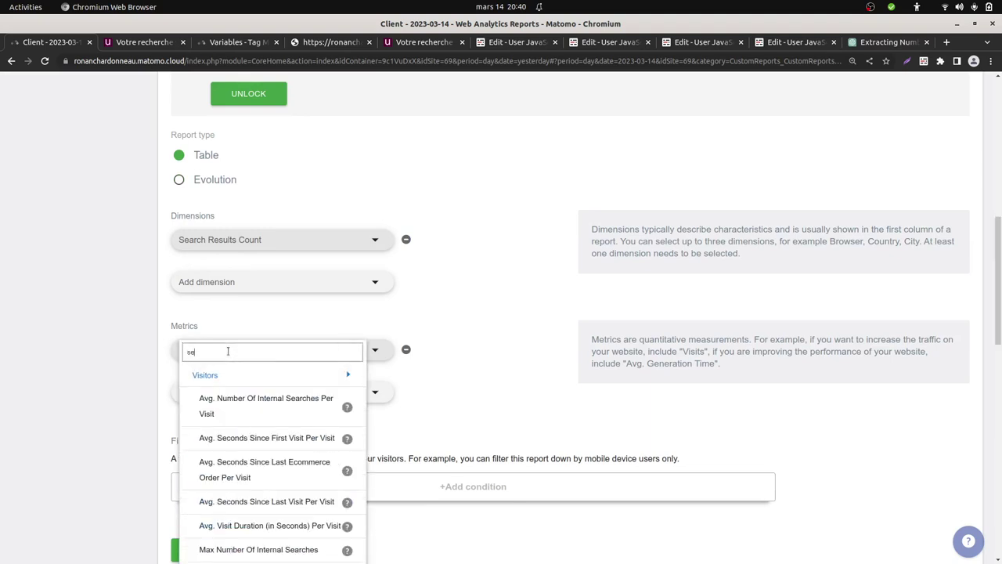
type("arch")
scroll(306, 410, "down", 3)
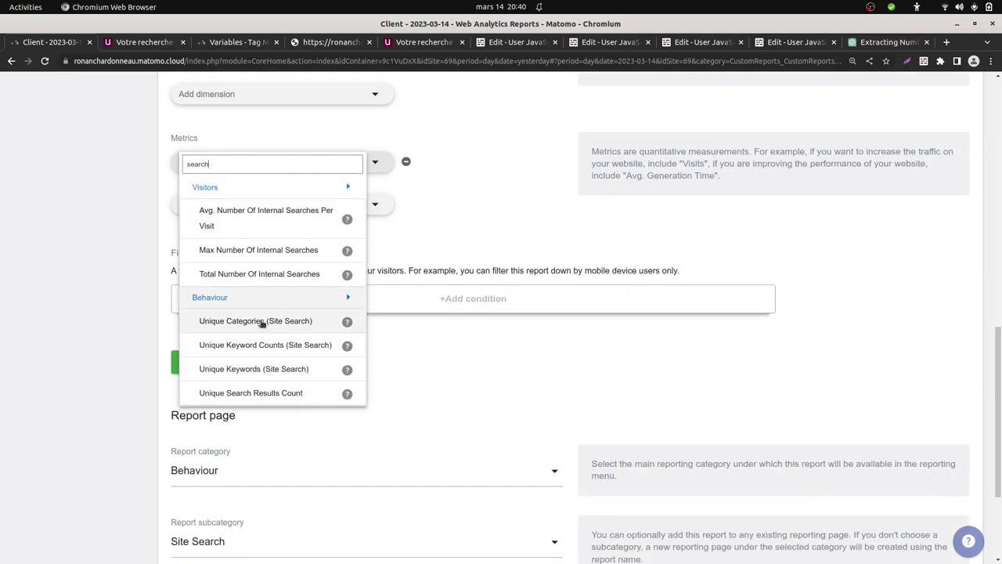
left_click(283, 368)
left_click(650, 249)
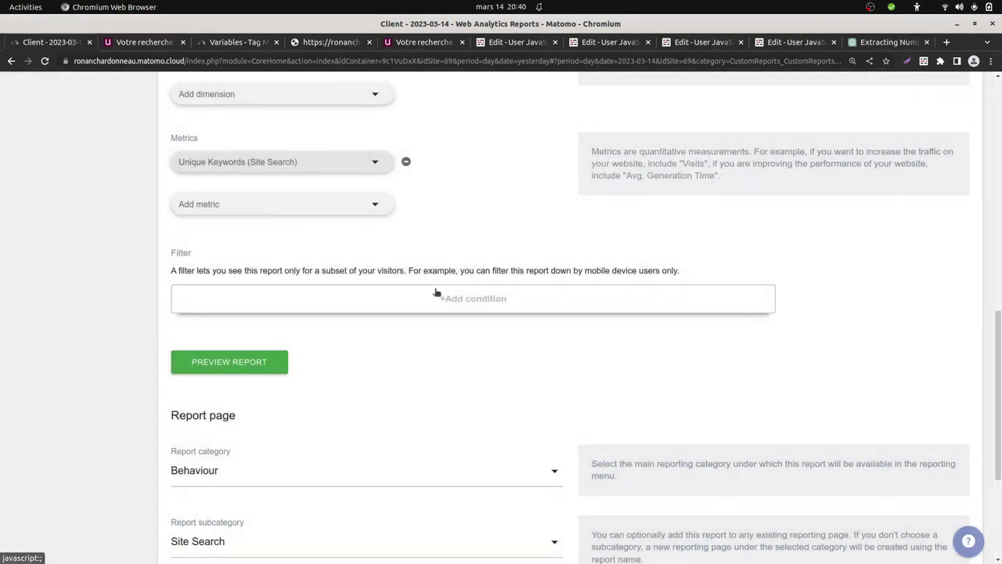
- Preview the custom report, point out the "hop" row among the search results counts, and close the preview
left_click(245, 369)
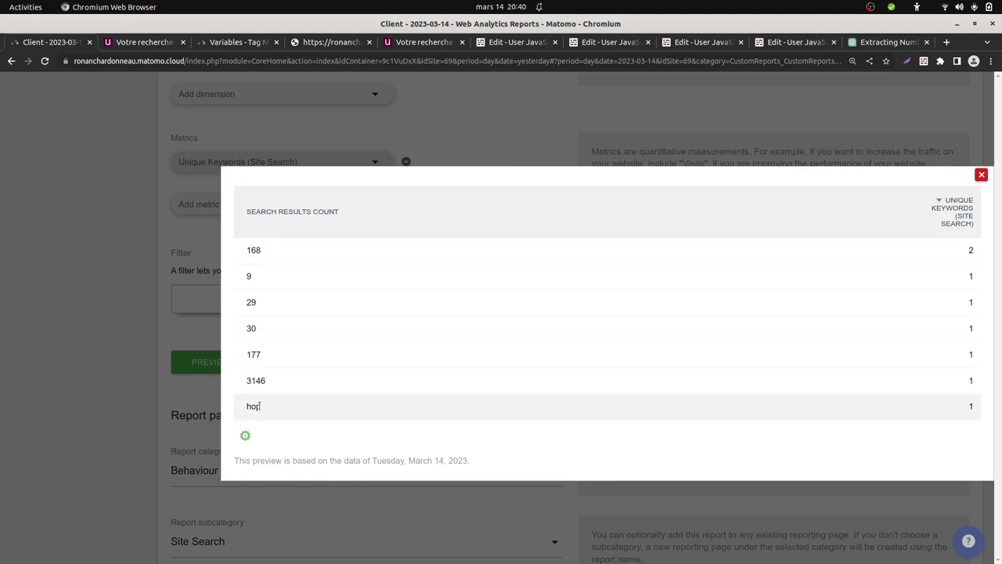
left_click_drag(259, 405, 248, 406)
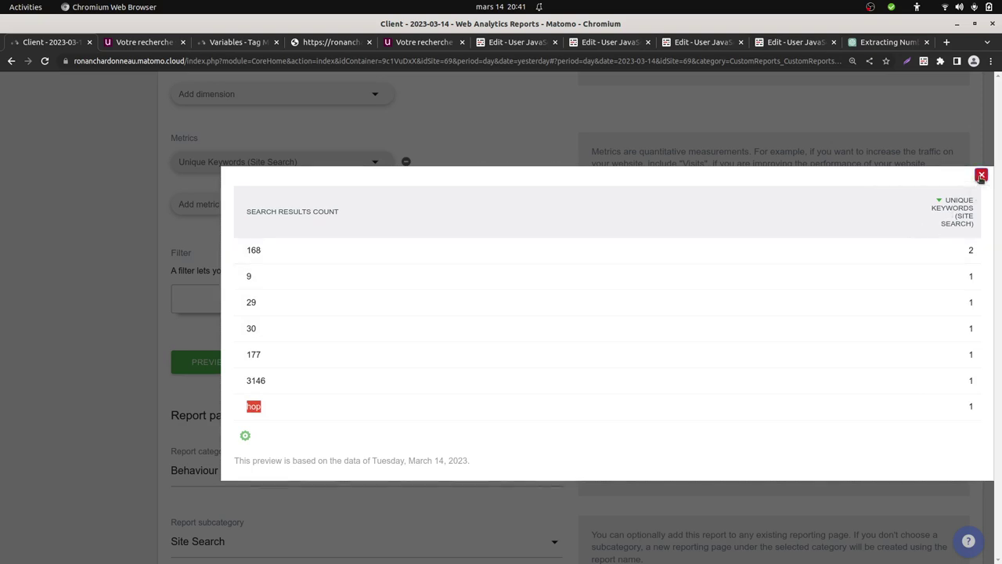
left_click(981, 176)
- Add "Keyword (Site Search)" as the second dimension of the custom report
scroll(246, 284, "up", 3)
left_click(250, 283)
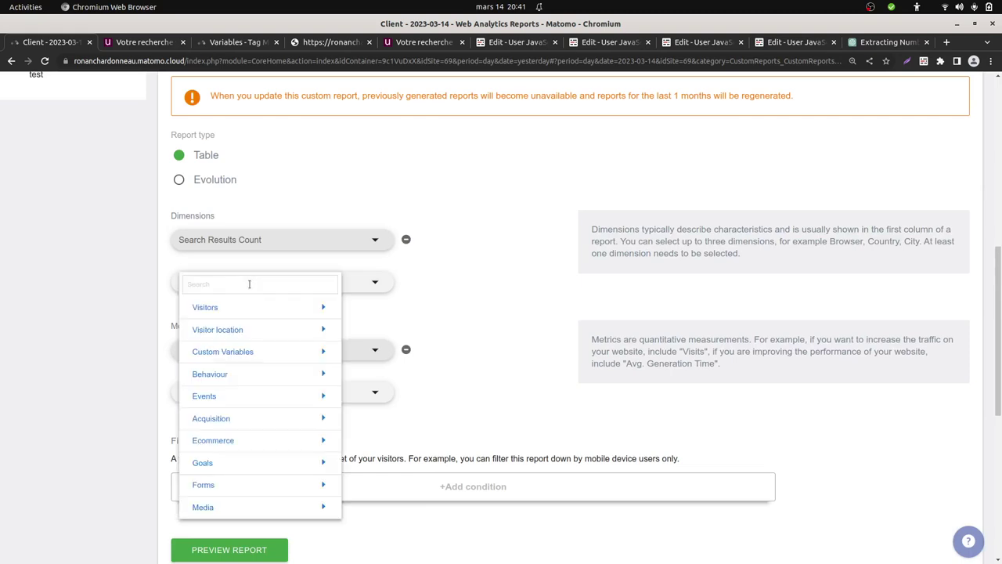
type("site")
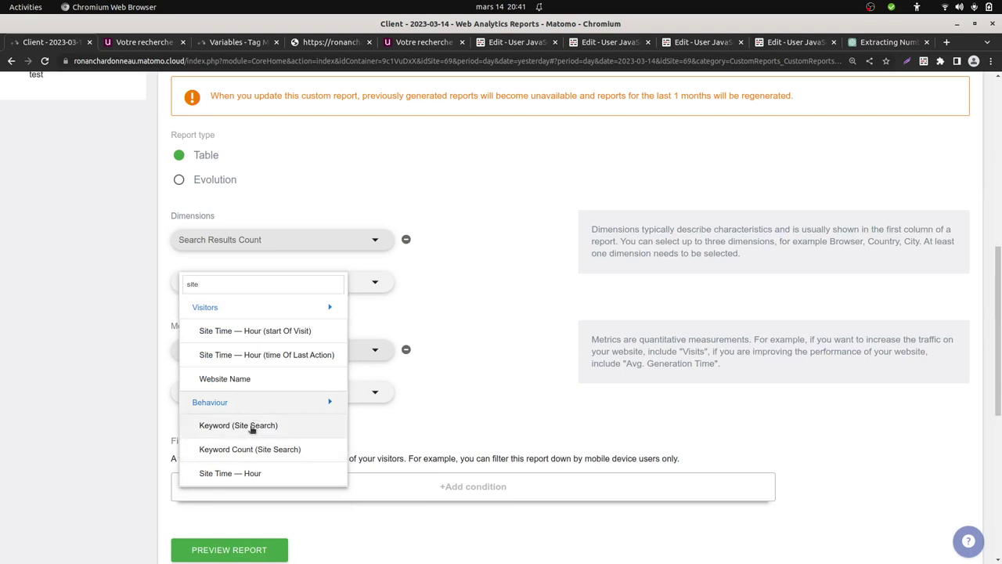
left_click(251, 425)
- Preview the report again, examine the keywords under result counts 168, 9 and 29, and close the preview
scroll(282, 411, "down", 3)
left_click(251, 349)
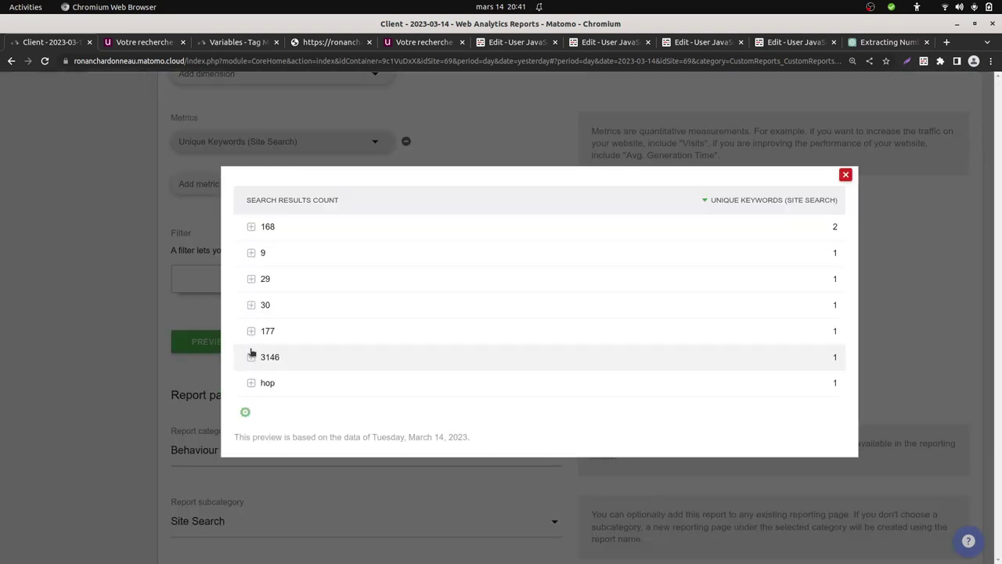
left_click(253, 251)
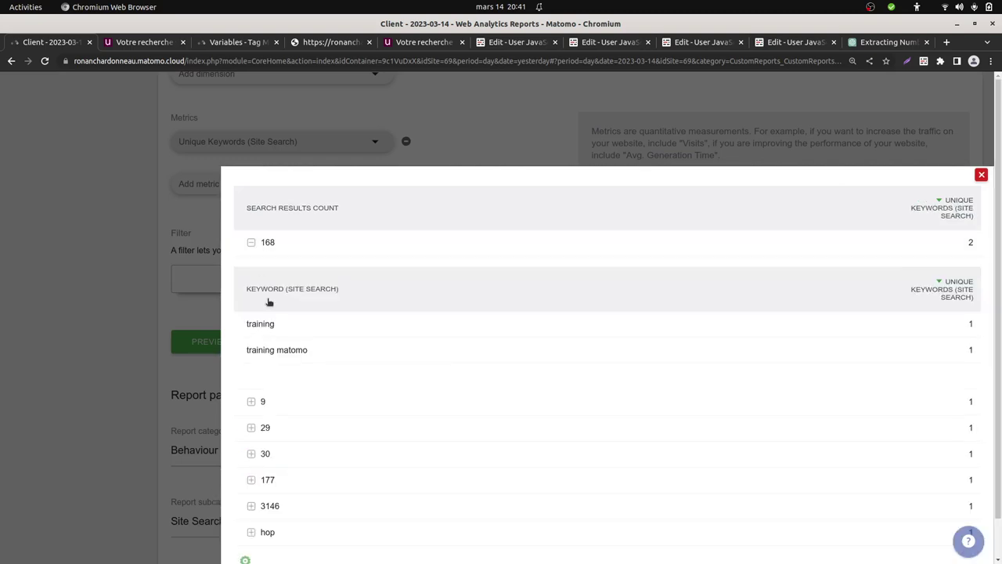
left_click(260, 403)
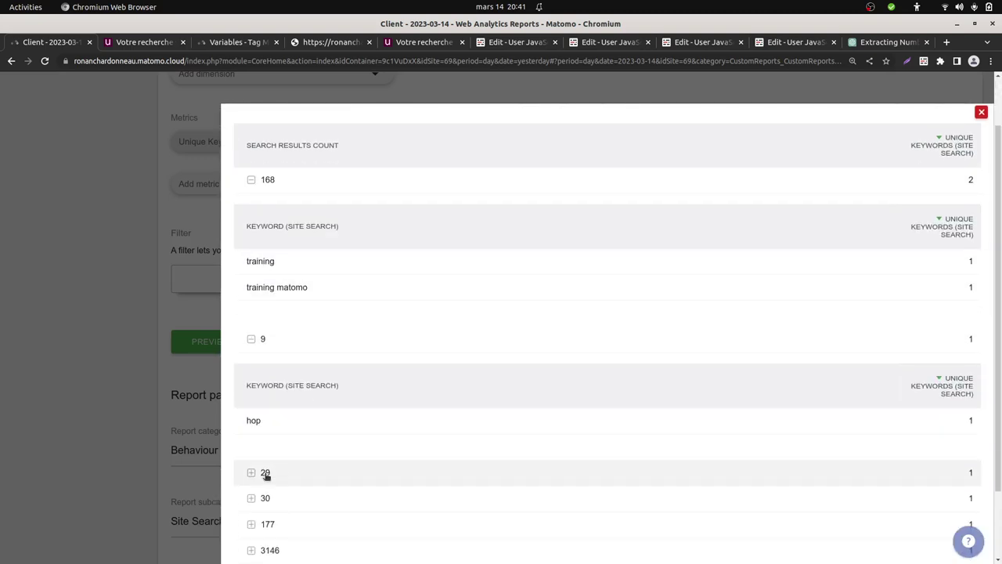
left_click(263, 472)
scroll(293, 438, "down", 2)
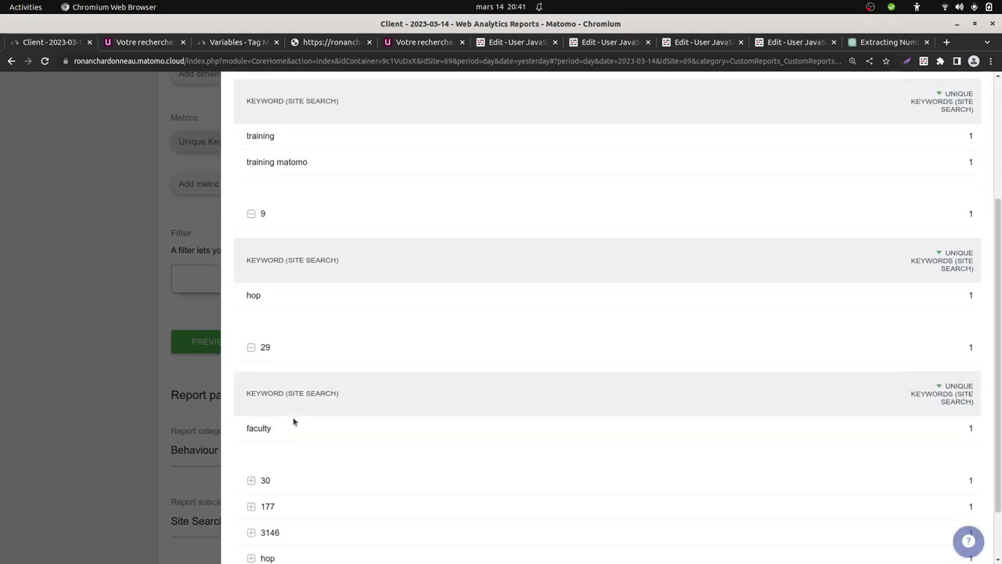
scroll(825, 233, "up", 3)
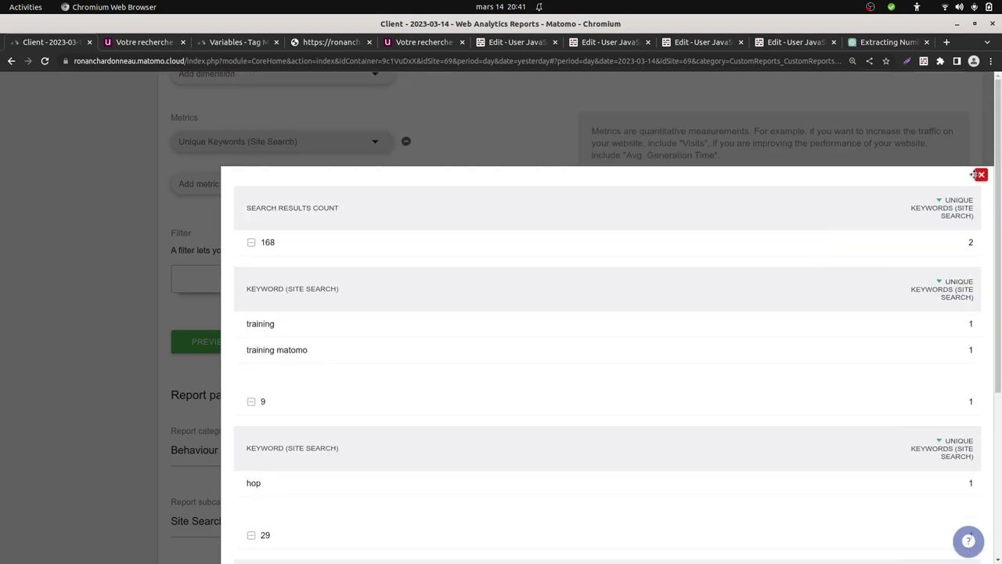
left_click(981, 175)
- Save the changes to the "Search results count" custom report
scroll(396, 347, "down", 3)
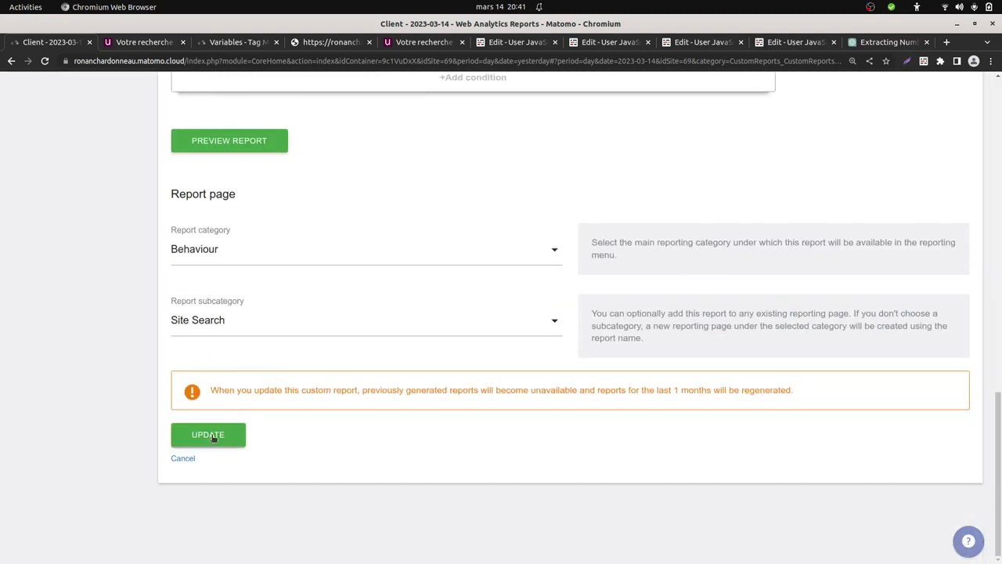
left_click(212, 434)
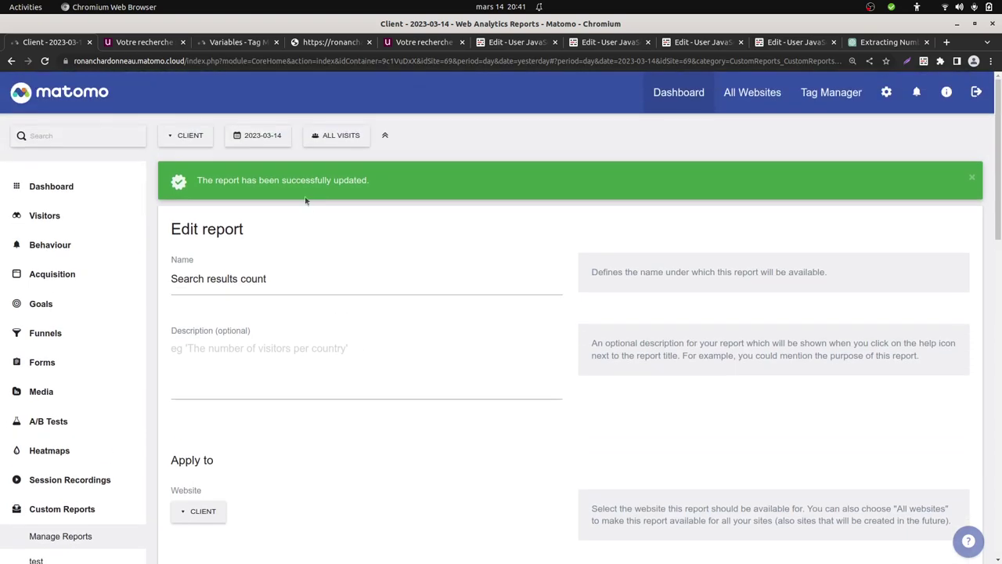
scroll(185, 430, "down", 4)
scroll(259, 467, "down", 6)
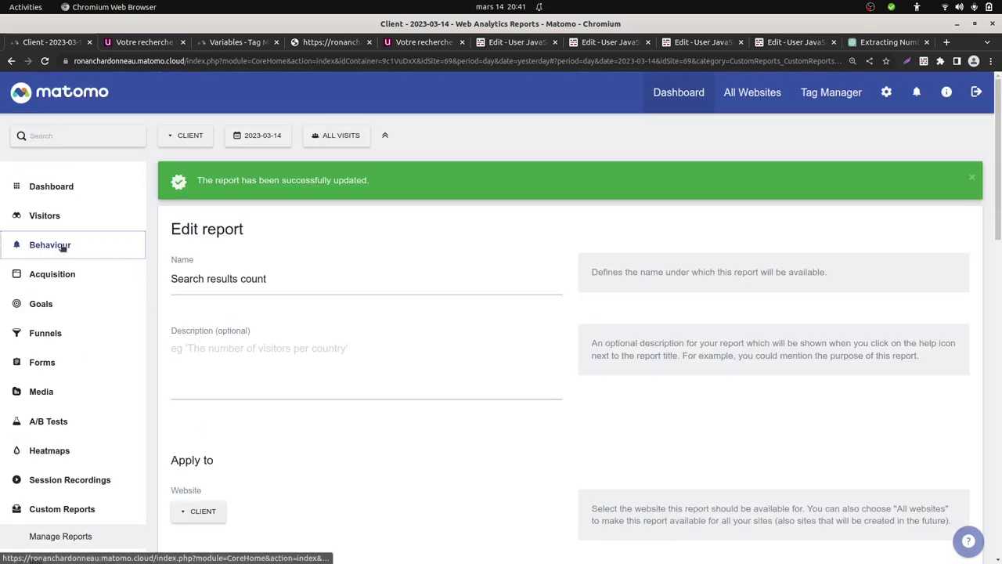
- Open the Site Search behaviour report and examine its "Search results count" and "Search Keywords with No Results" sections
left_click(62, 247)
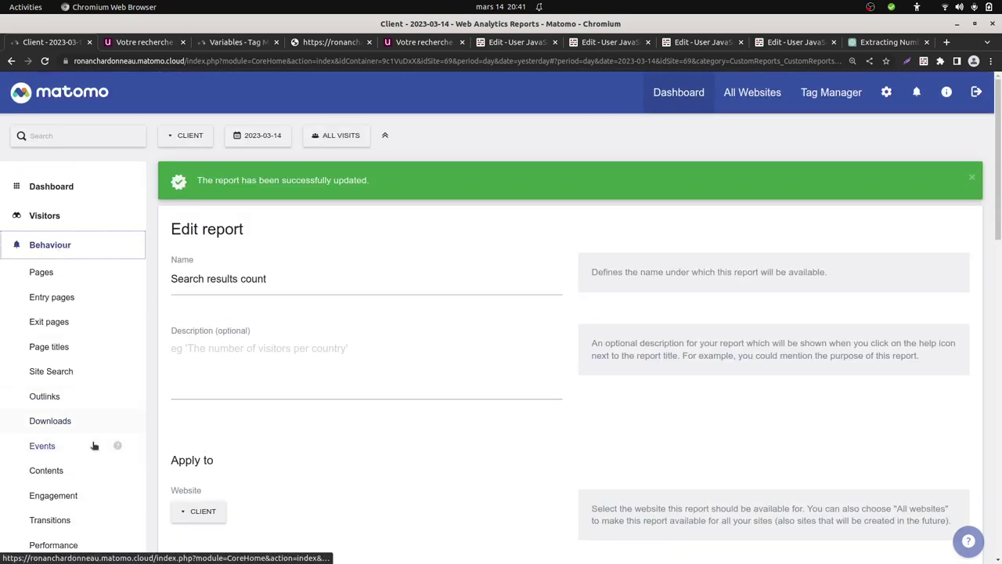
left_click(72, 373)
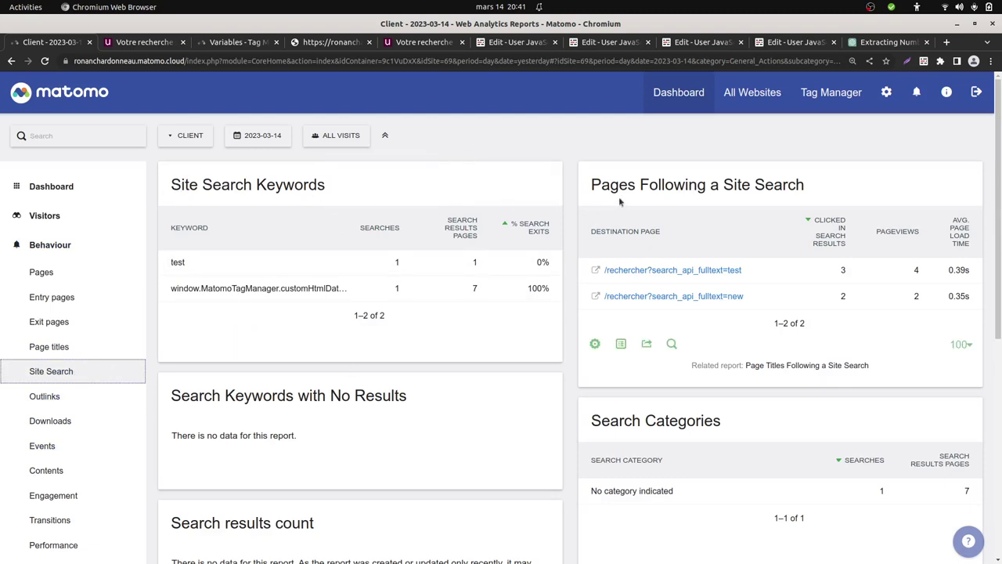
scroll(501, 407, "down", 3)
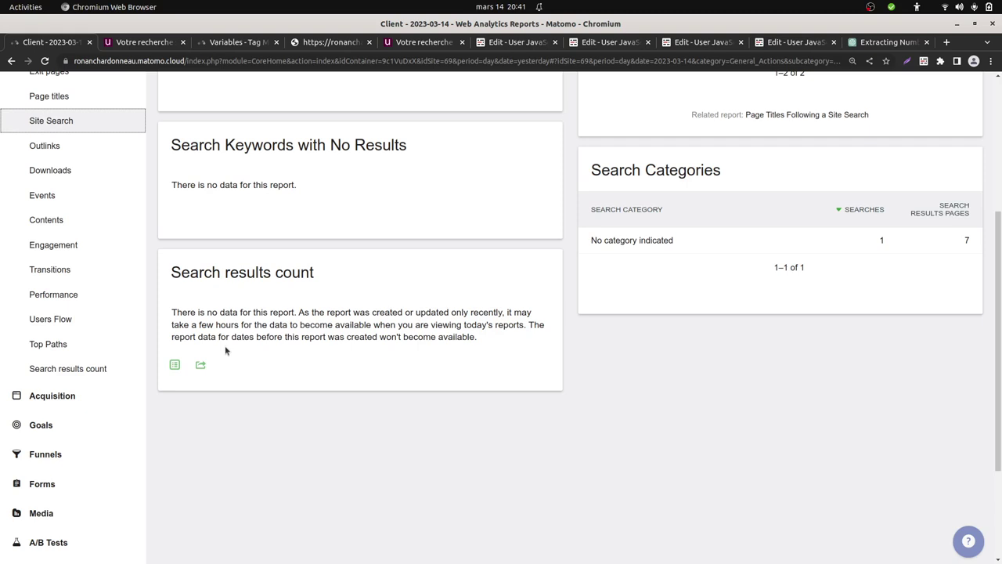
scroll(344, 349, "up", 3)
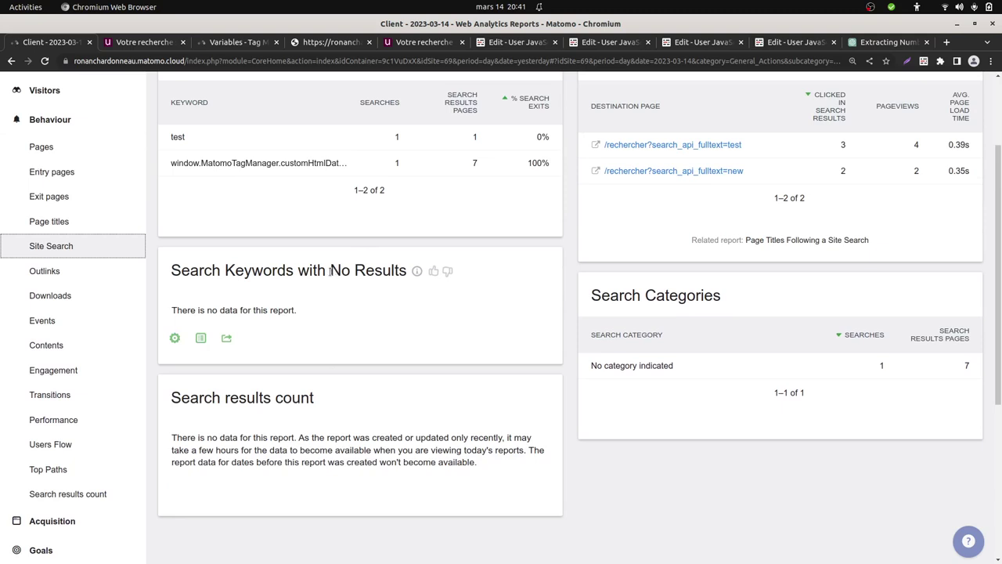
left_click(330, 270)
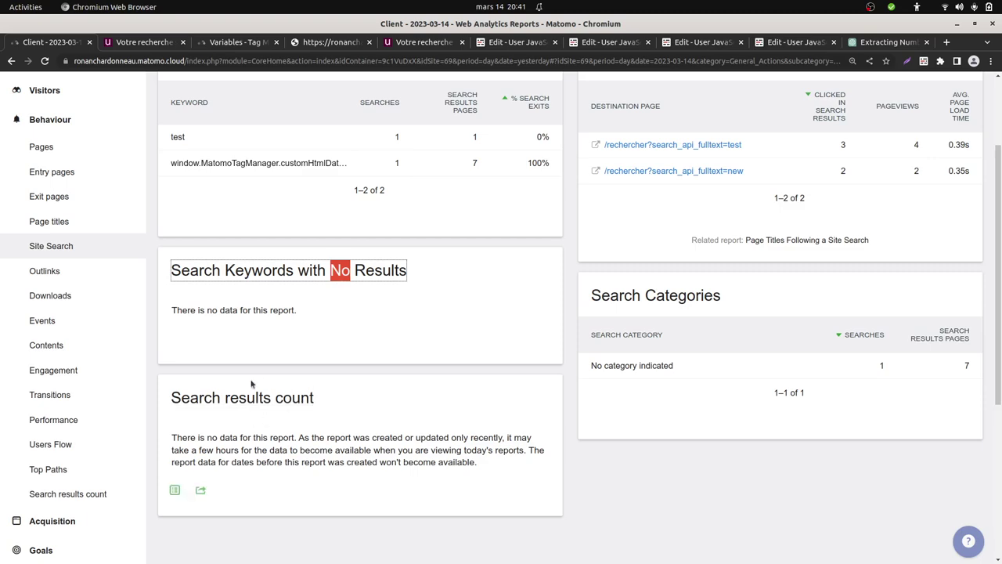
- Reopen the "Search results count" custom report for editing and unlock its report content
scroll(81, 302, "down", 4)
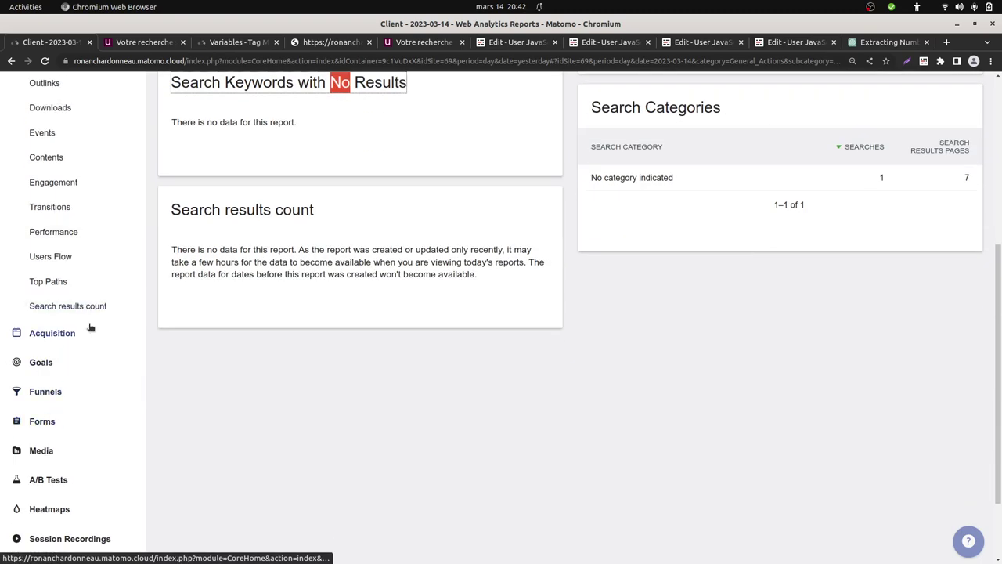
scroll(98, 425, "down", 1)
scroll(98, 425, "down", 1)
left_click(85, 466)
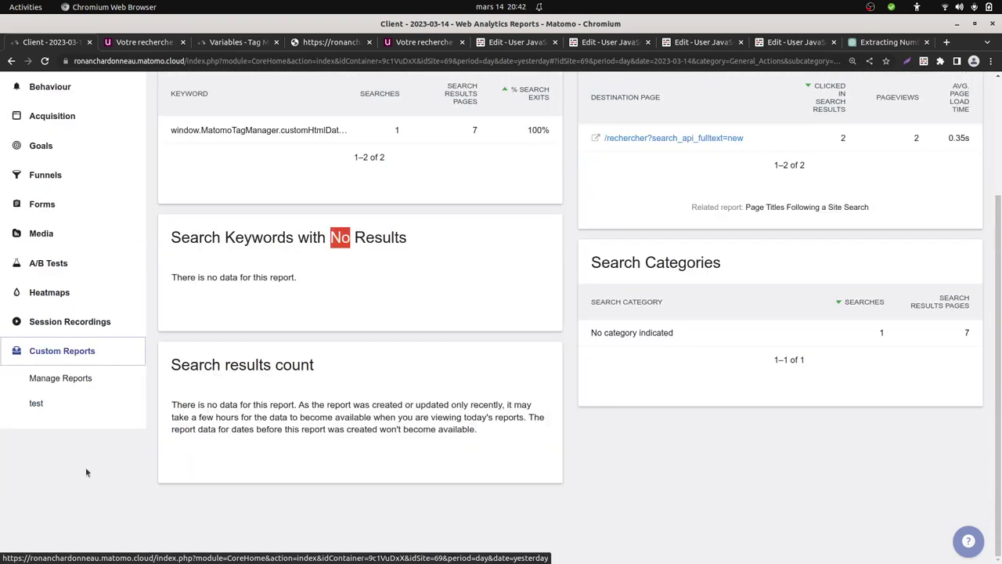
left_click(81, 378)
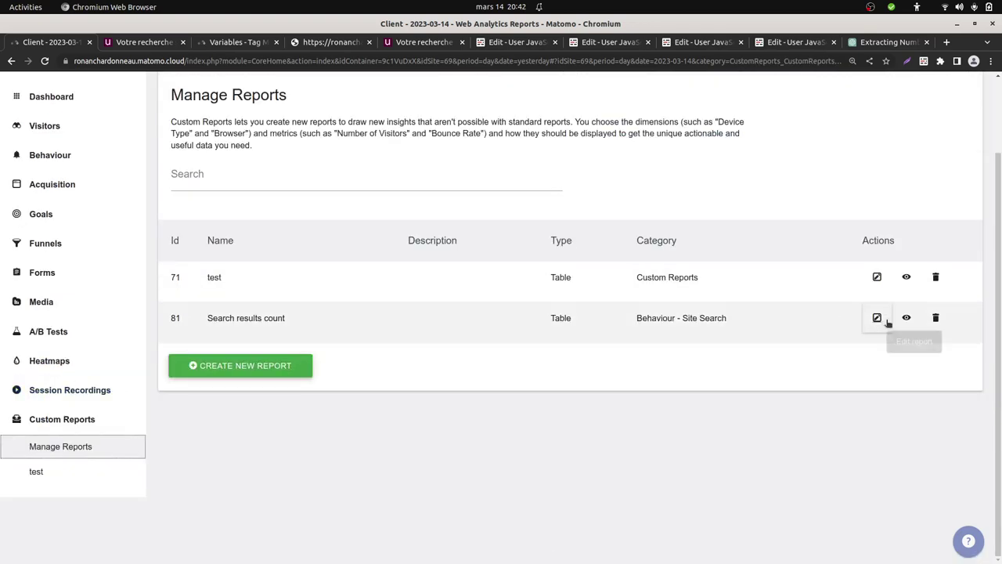
left_click(878, 321)
scroll(303, 280, "down", 5)
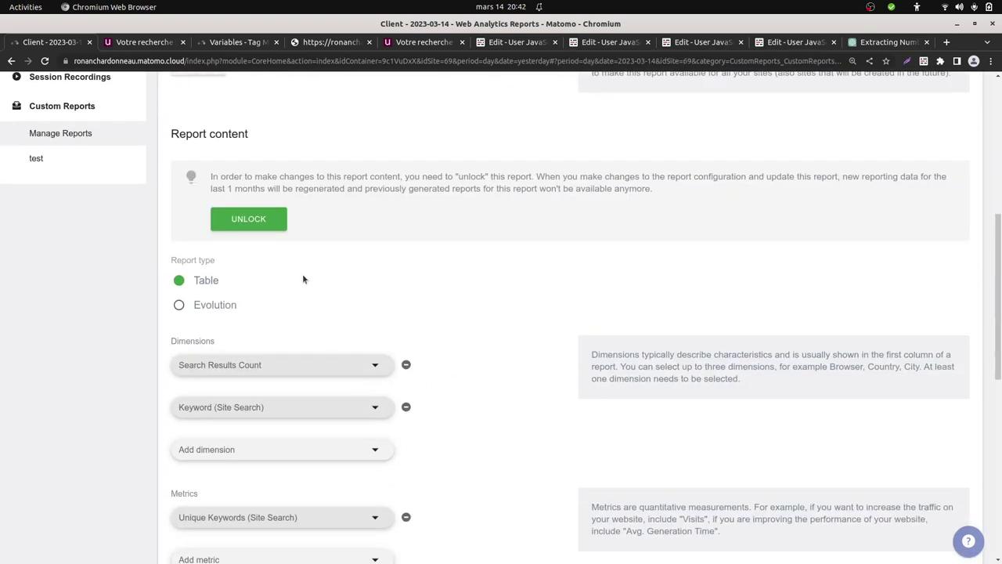
left_click(278, 227)
left_click(674, 233)
- Preview the unlocked report, check which keyword falls under the result count of 9, and close the preview
scroll(245, 282, "down", 5)
left_click(230, 299)
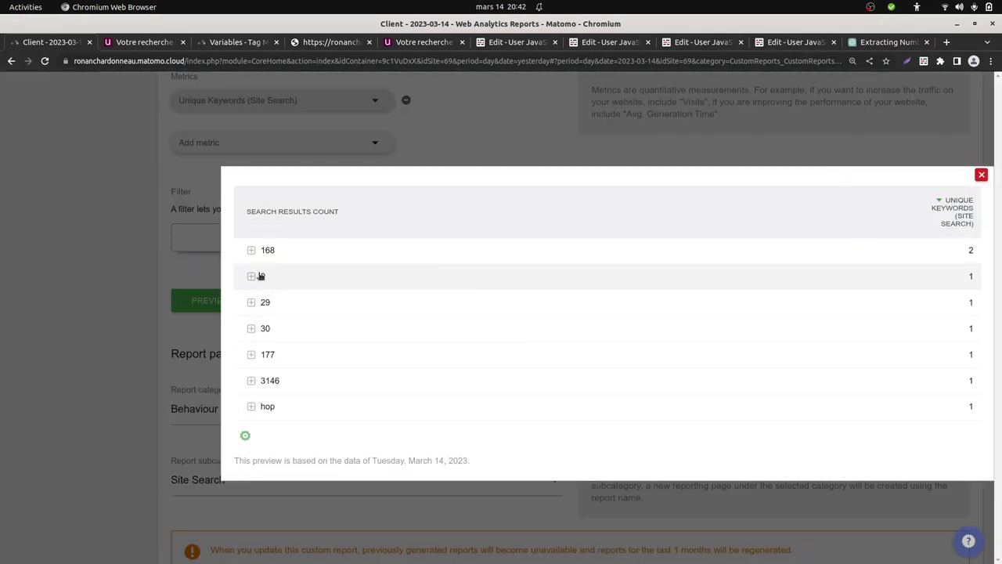
left_click(261, 275)
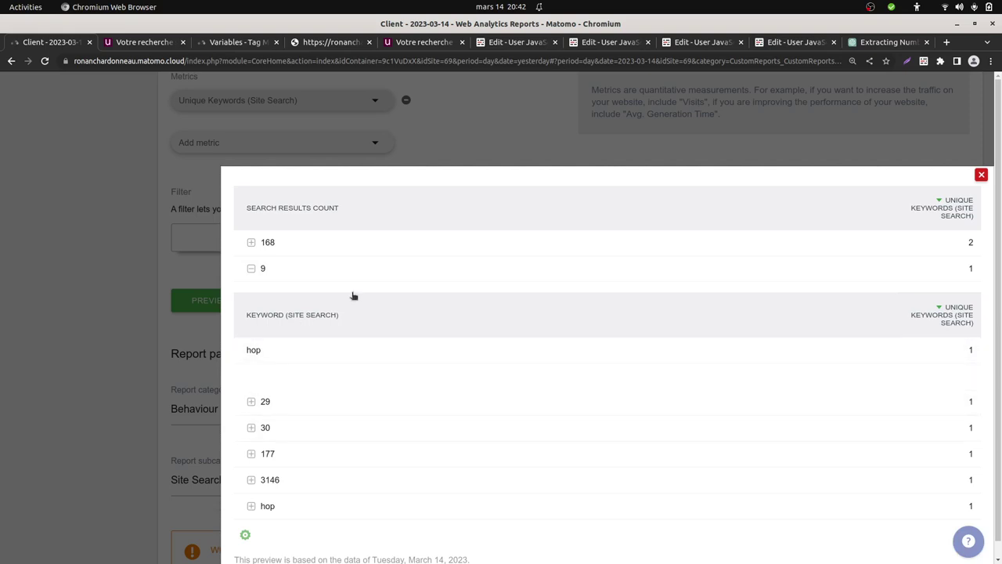
left_click(981, 175)
scroll(630, 400, "up", 10)
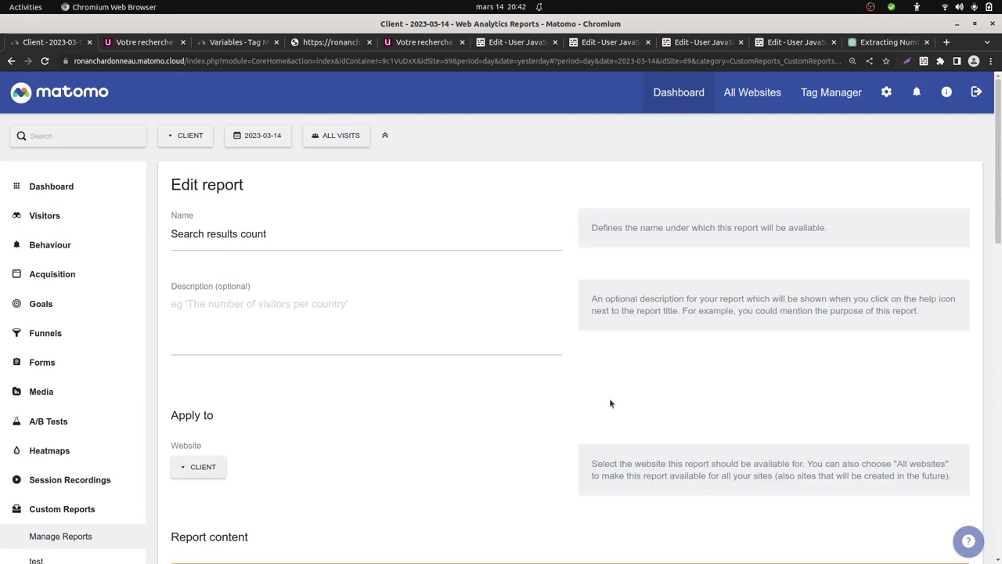